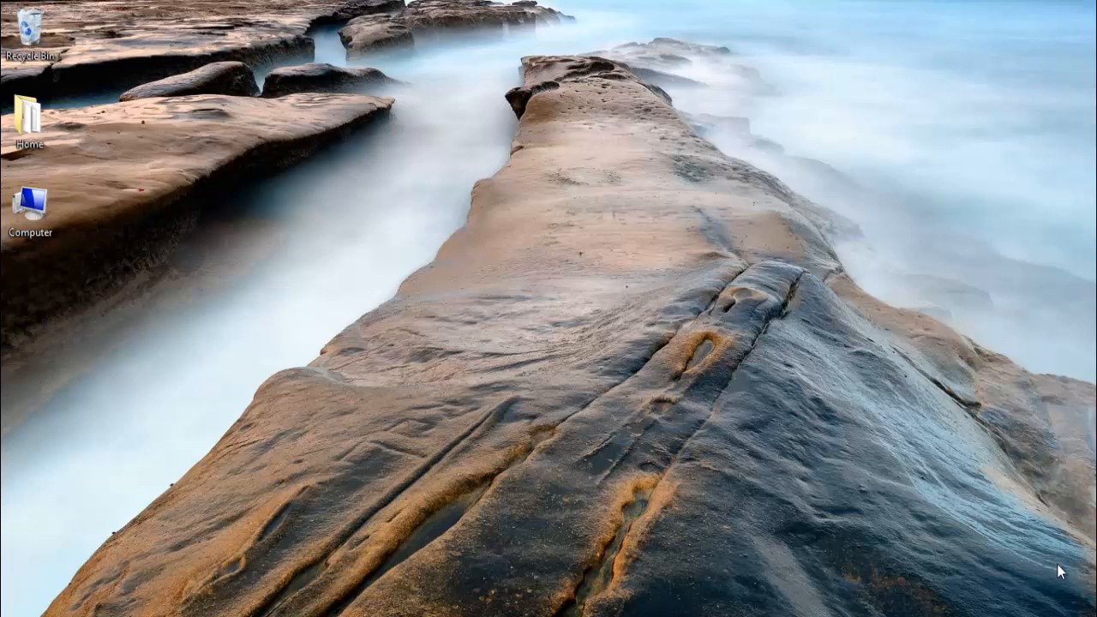
- From the search results, open the official Visual Studio site's 2012 Downloads page
{"action": "left_click", "coordinate": [73, 616]}
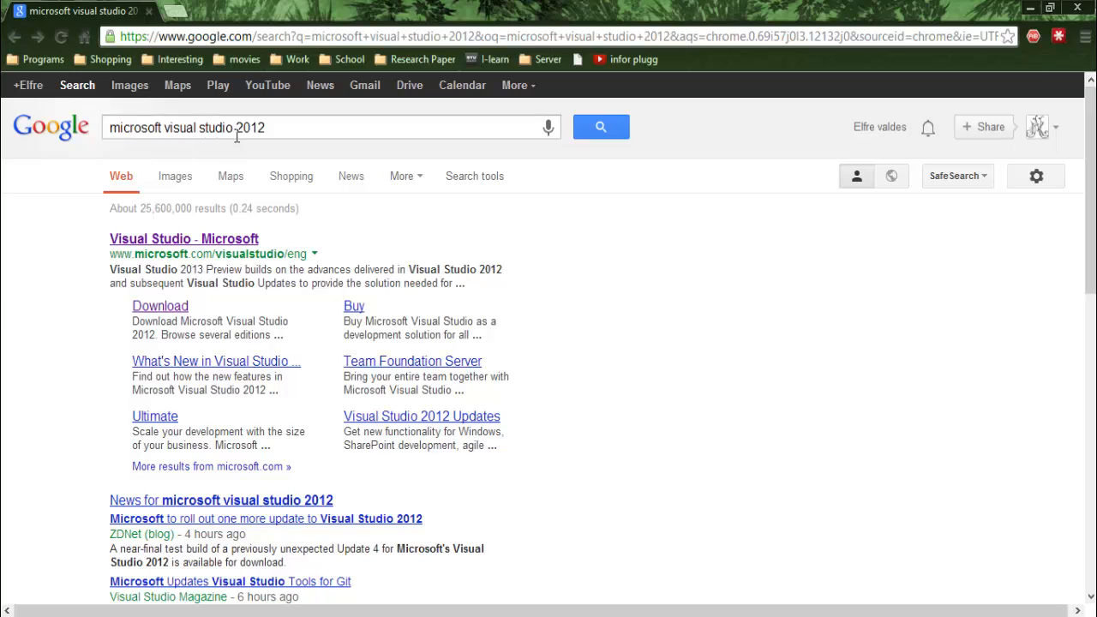
{"action": "left_click", "coordinate": [229, 240]}
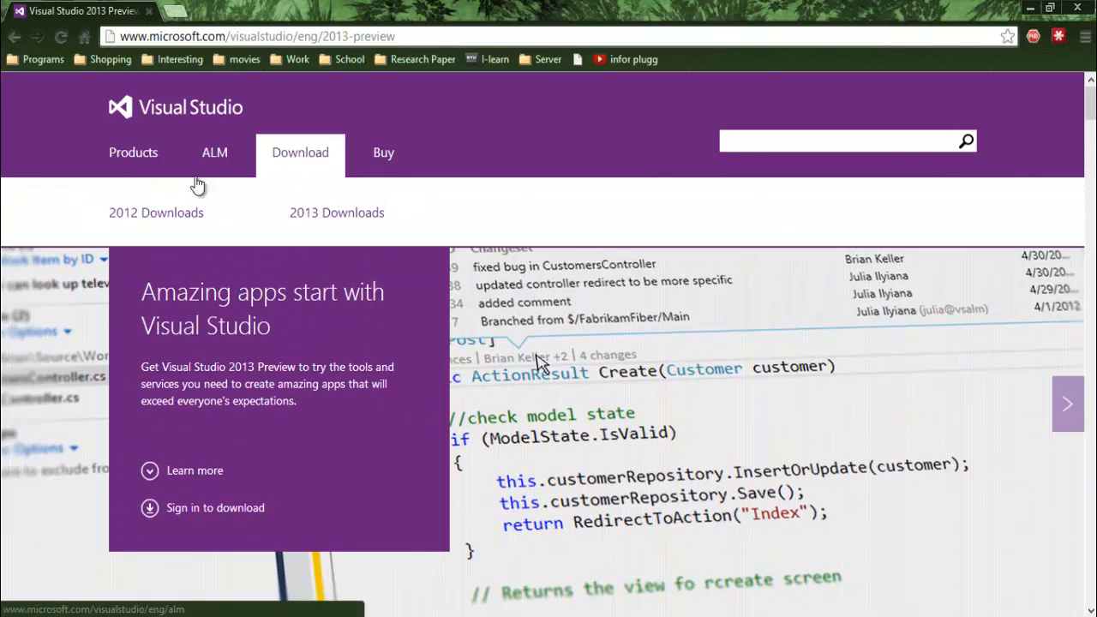
{"action": "left_click", "coordinate": [182, 213]}
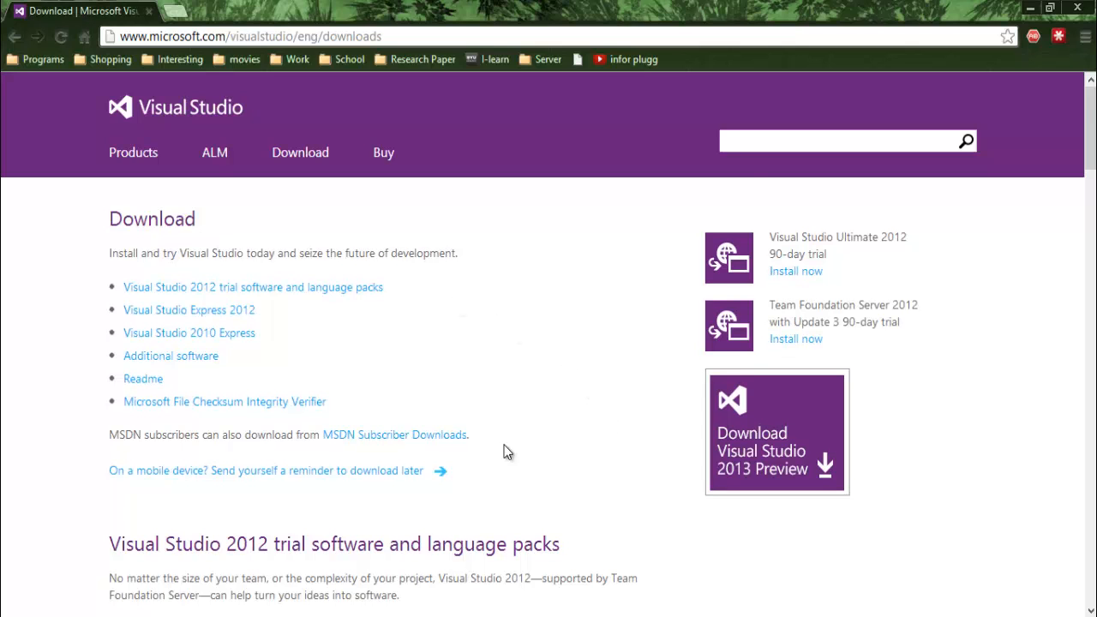
{"action": "scroll", "coordinate": [385, 465], "scroll_direction": "down", "scroll_amount": 5}
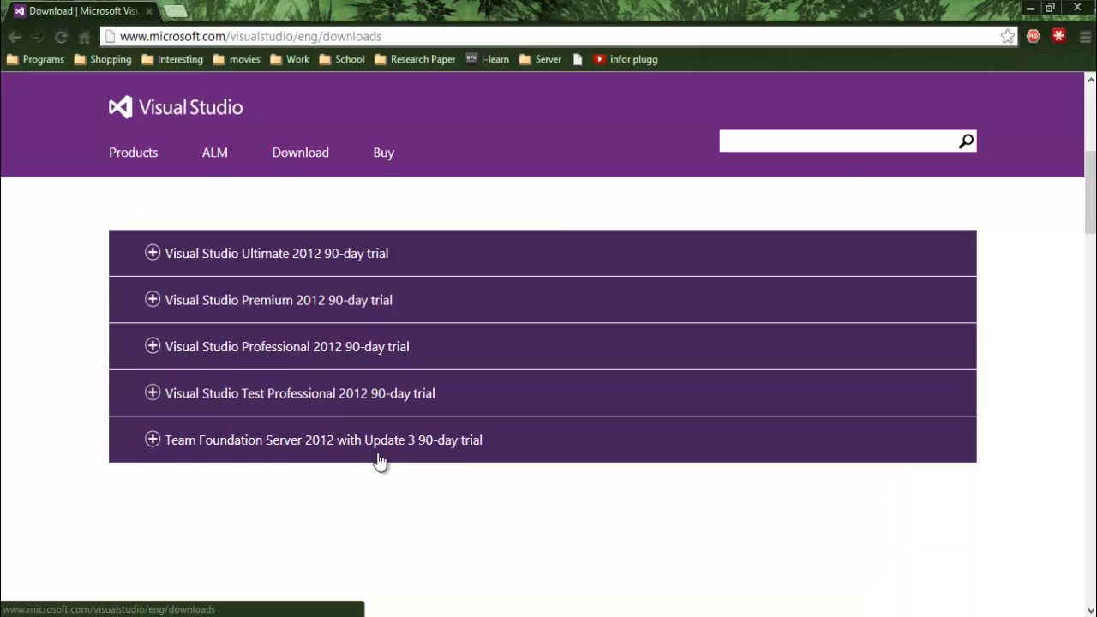
- Download the Professional 2012 trial DVD5 ISO image (vs2012_pro_enu.iso) and show the downloads list
{"action": "left_click", "coordinate": [255, 350]}
{"action": "scroll", "coordinate": [365, 474], "scroll_direction": "down", "scroll_amount": 1}
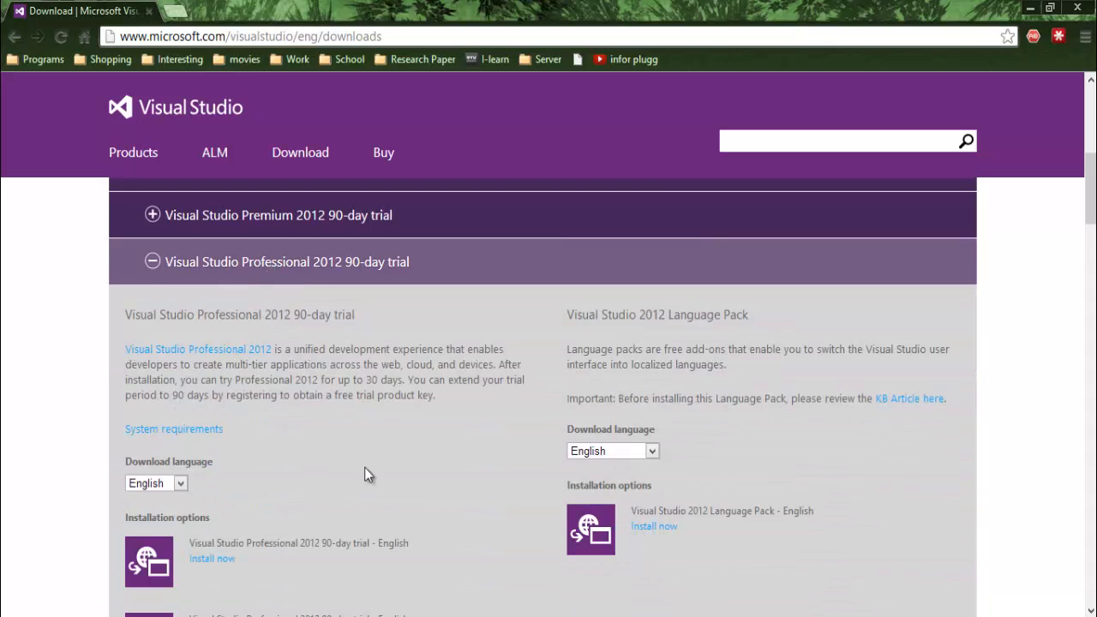
{"action": "scroll", "coordinate": [364, 474], "scroll_direction": "down", "scroll_amount": 2}
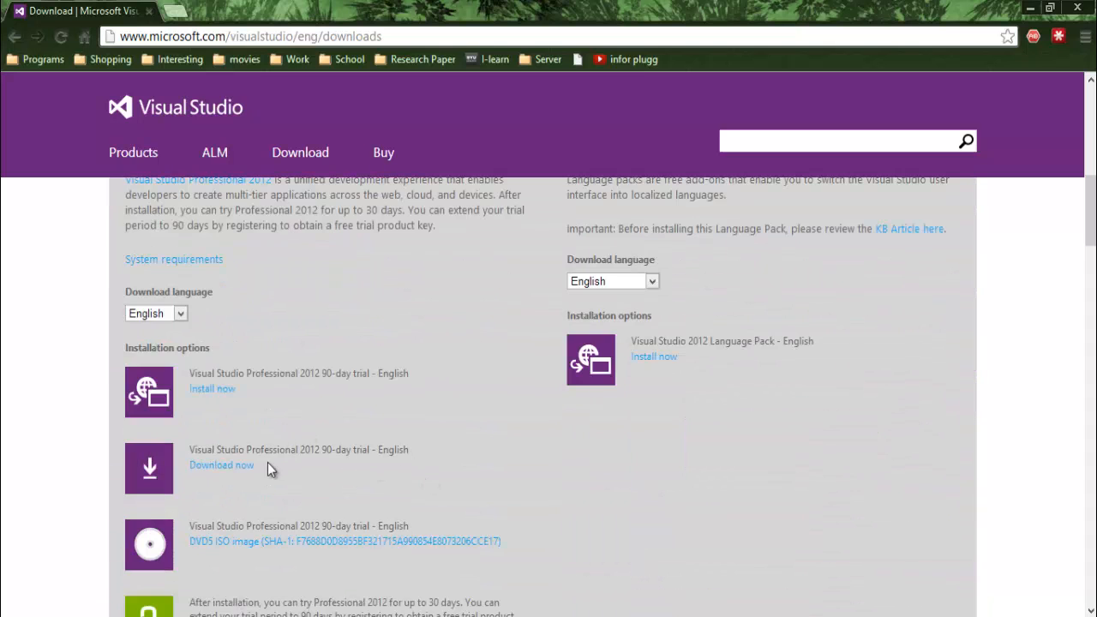
{"action": "scroll", "coordinate": [218, 459], "scroll_direction": "down", "scroll_amount": 1}
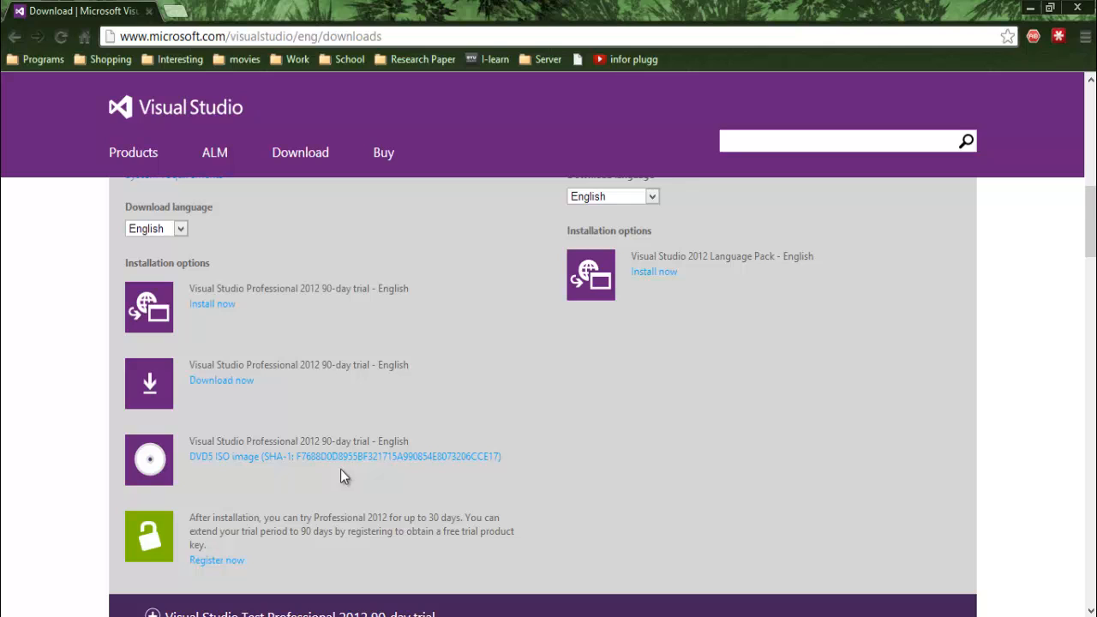
{"action": "left_click", "coordinate": [282, 463]}
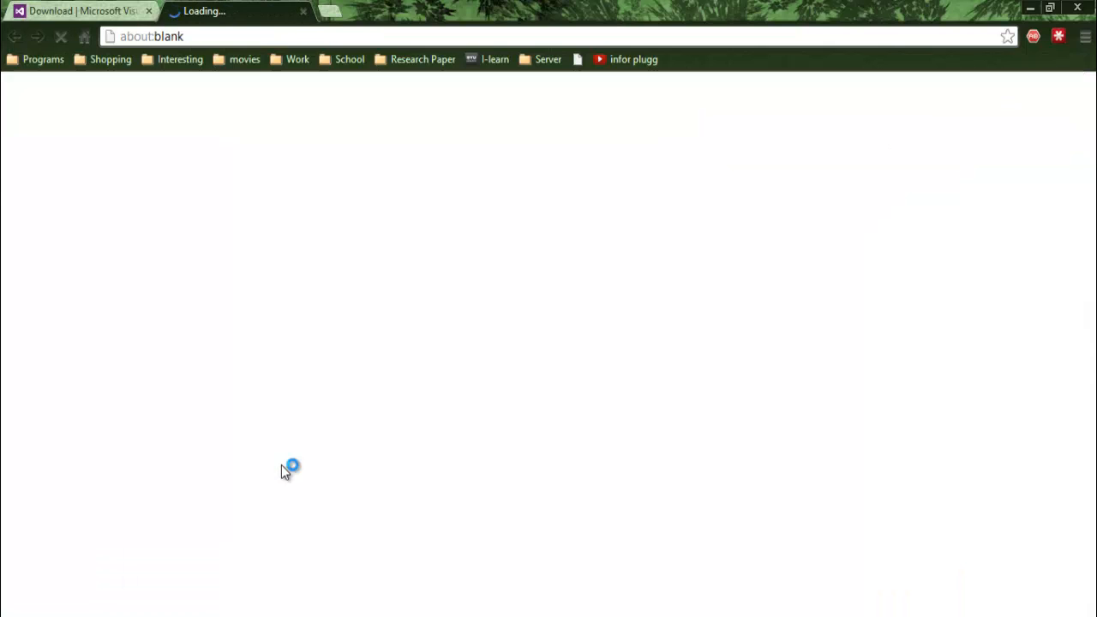
{"action": "key", "text": "ctrl+j"}
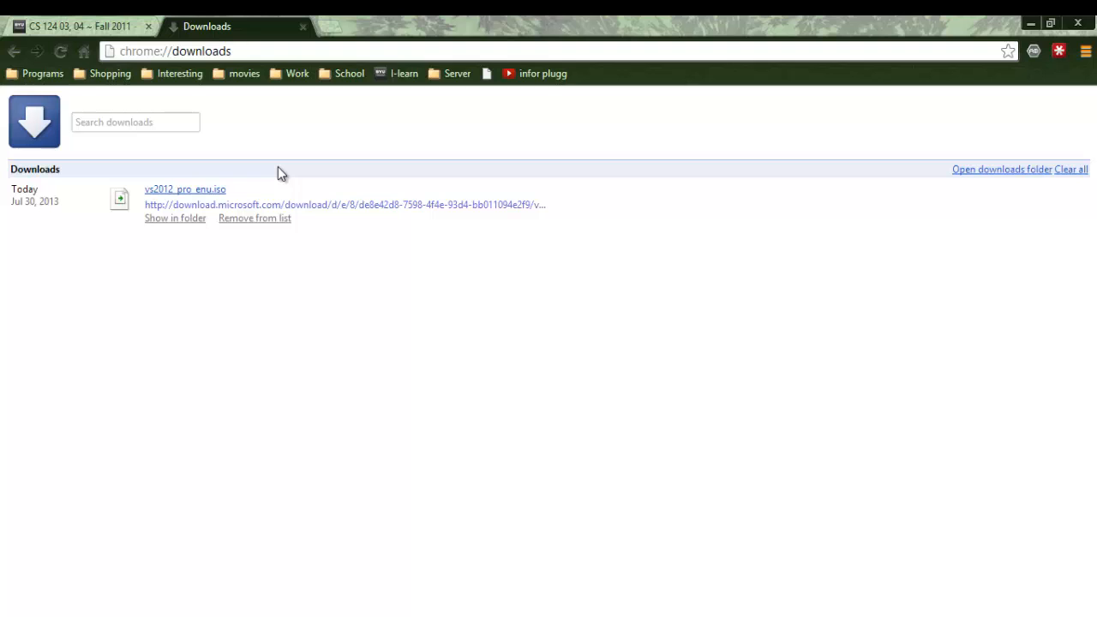
- In a new tab, go to the DAEMON Tools downloads site and choose the DAEMON Tools Lite 4 download
{"action": "left_click", "coordinate": [333, 29]}
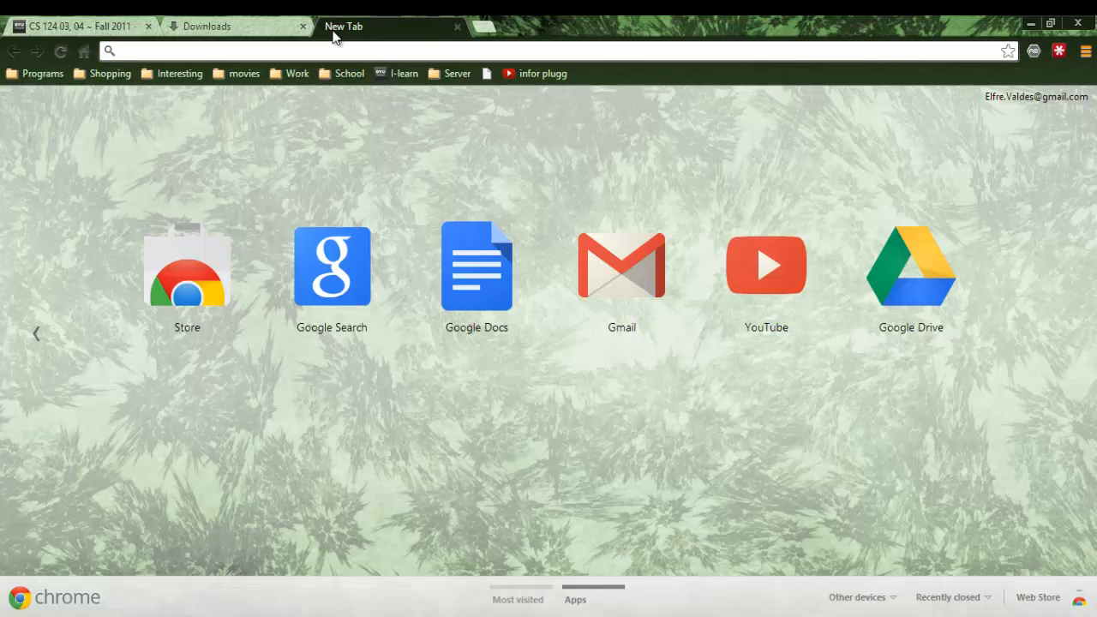
{"action": "type", "text": "deamo"}
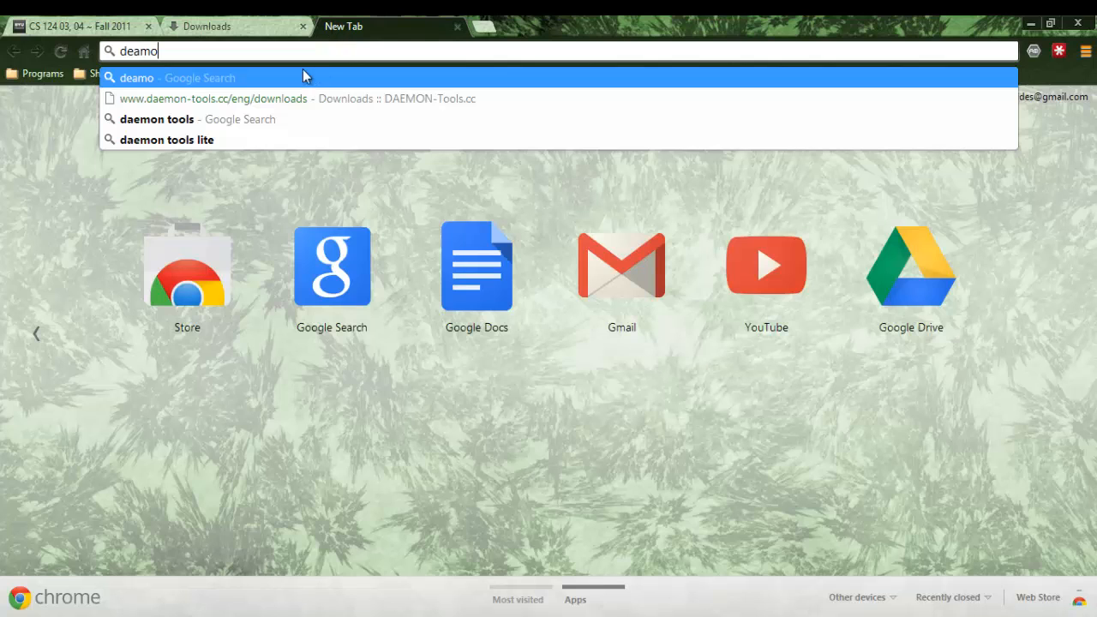
{"action": "left_click", "coordinate": [301, 98]}
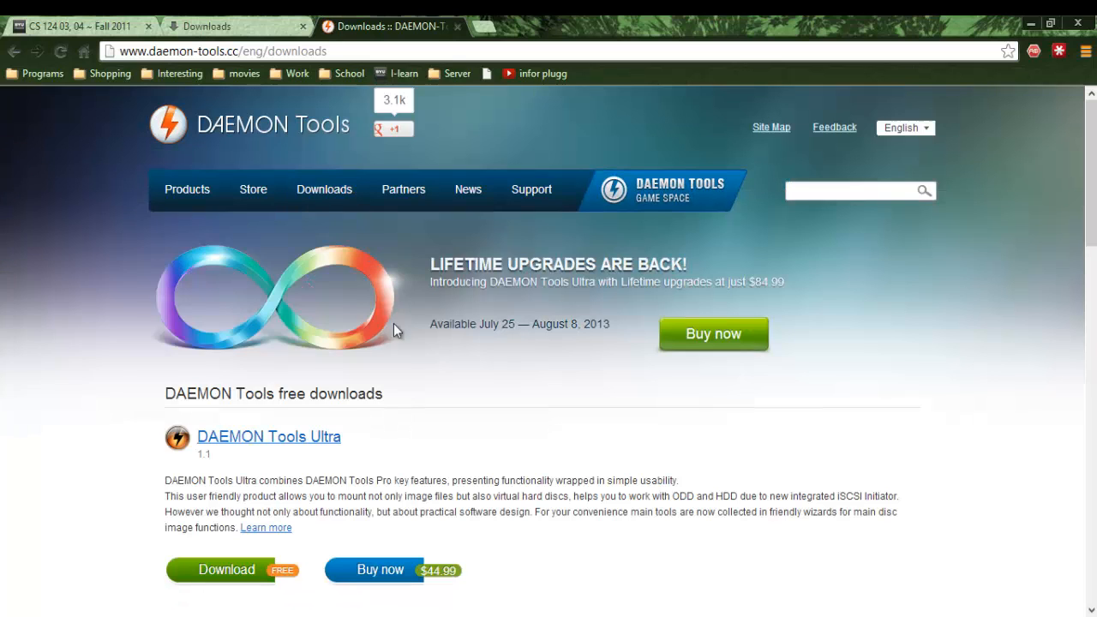
{"action": "scroll", "coordinate": [436, 361], "scroll_direction": "down", "scroll_amount": 2}
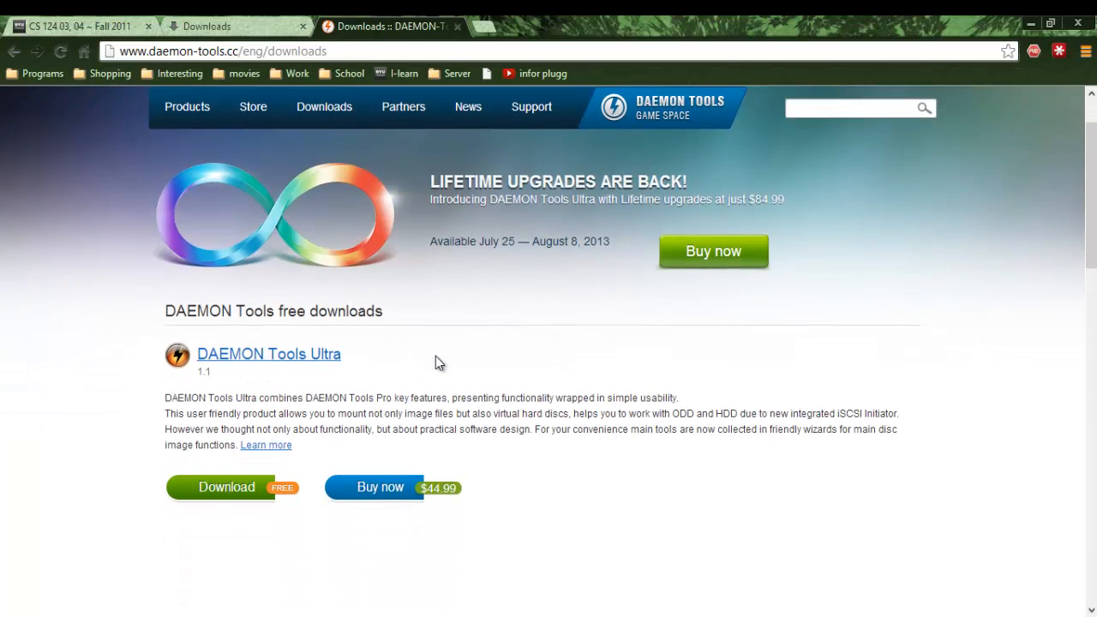
{"action": "scroll", "coordinate": [440, 402], "scroll_direction": "down", "scroll_amount": 3}
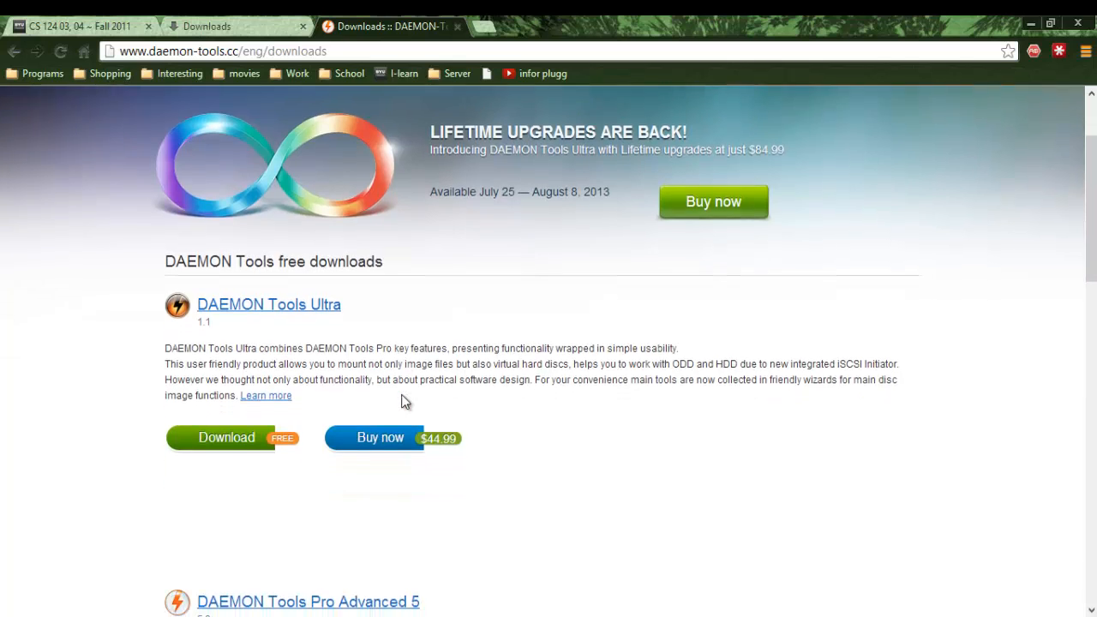
{"action": "scroll", "coordinate": [405, 402], "scroll_direction": "down", "scroll_amount": 5}
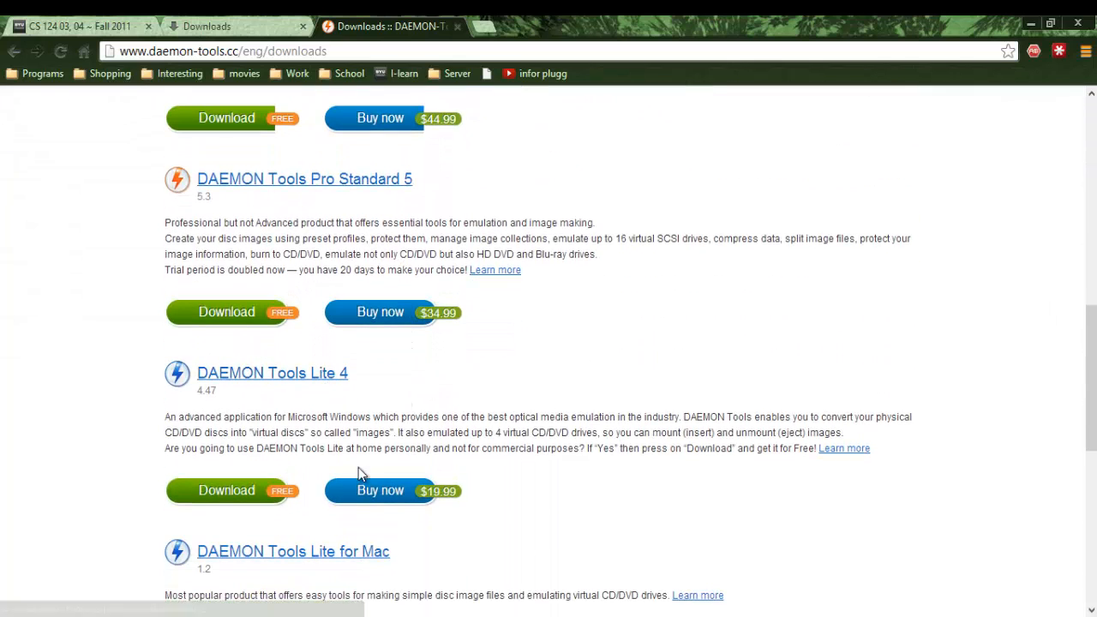
{"action": "left_click", "coordinate": [267, 501]}
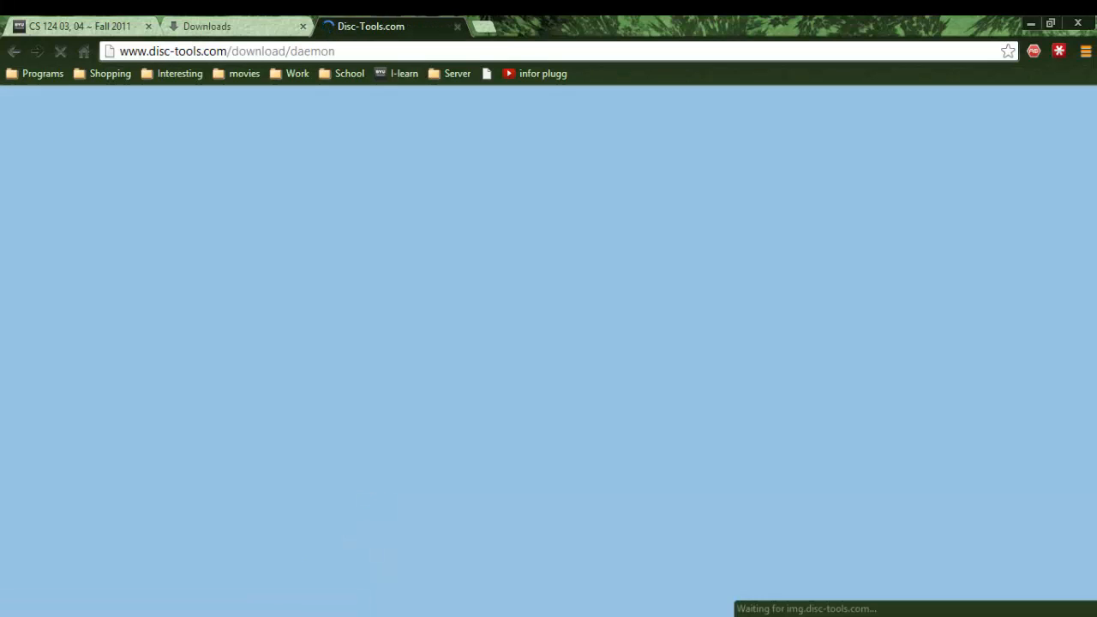
- Start downloading DTLite4471-0335.exe from the Disc-Tools.com page's Download link
{"action": "scroll", "coordinate": [381, 458], "scroll_direction": "down", "scroll_amount": 1}
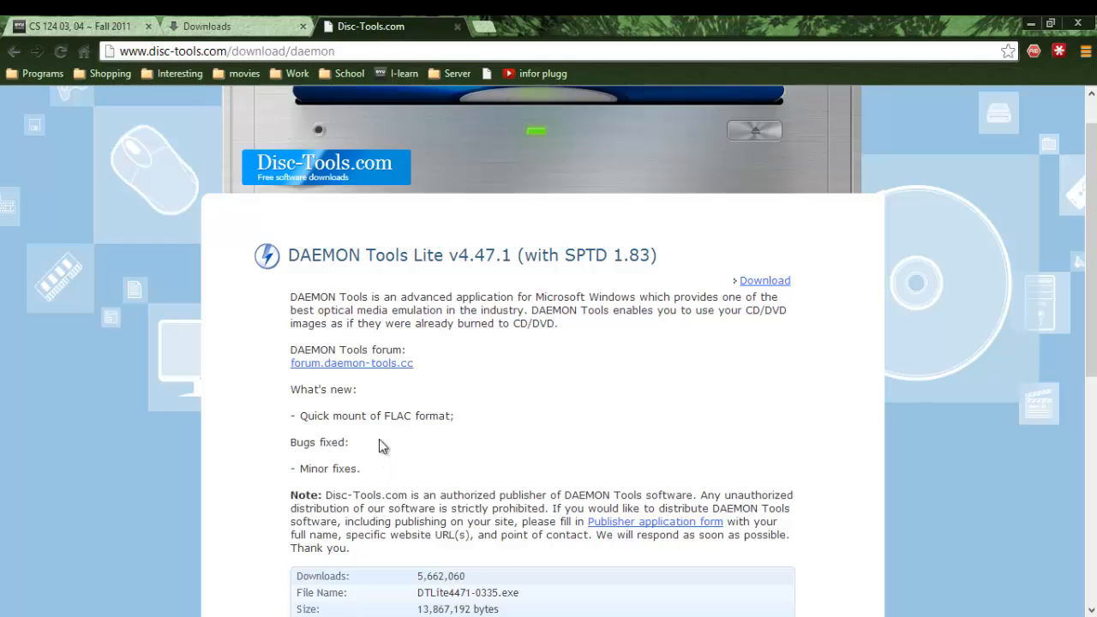
{"action": "scroll", "coordinate": [457, 398], "scroll_direction": "down", "scroll_amount": 1}
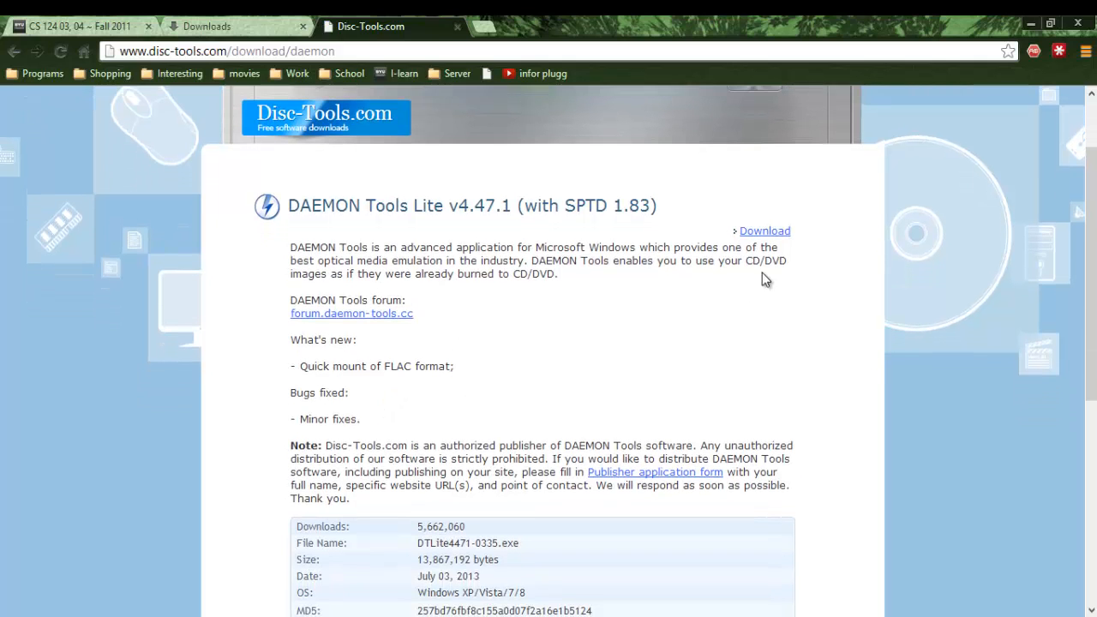
{"action": "left_click", "coordinate": [776, 233]}
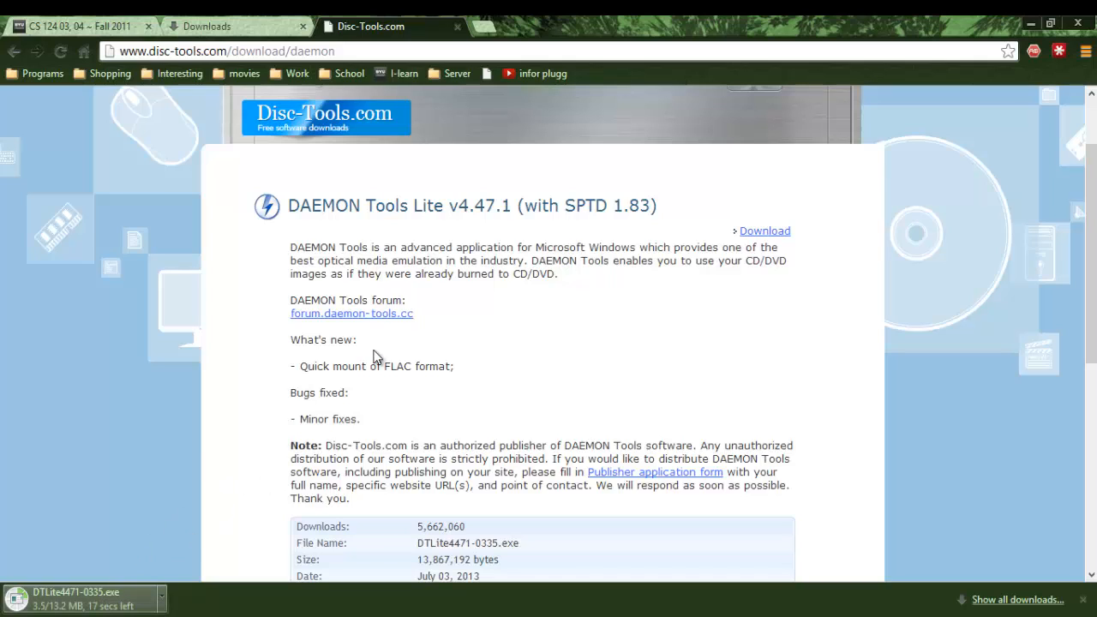
- Search for winscp in a new tab and download winscp516setup.exe from winscp.net
{"action": "left_click", "coordinate": [482, 28]}
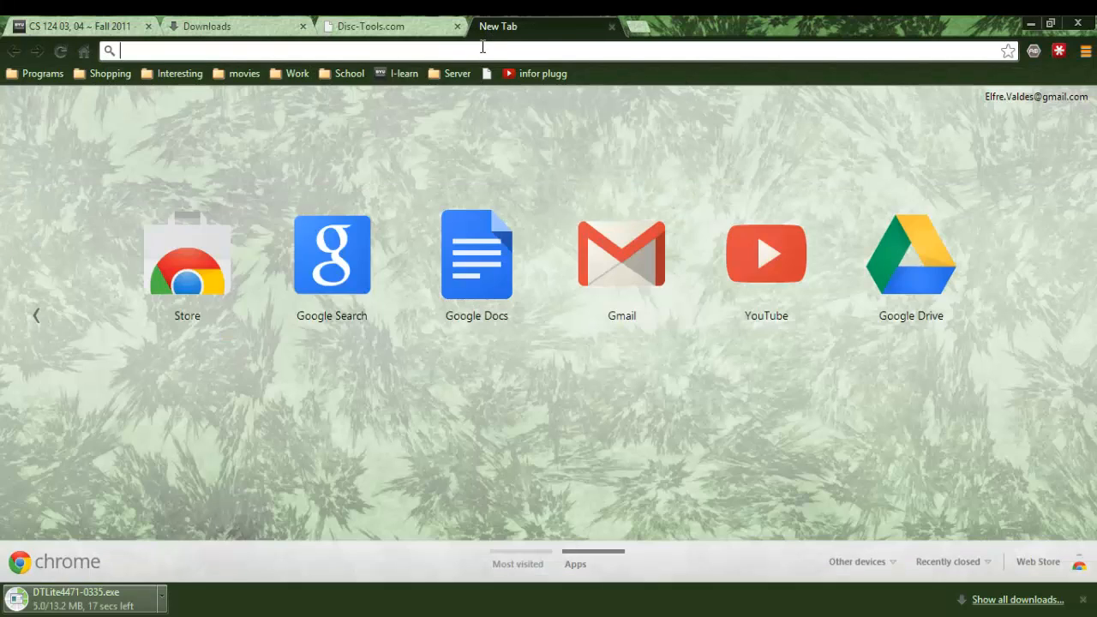
{"action": "type", "text": "win"}
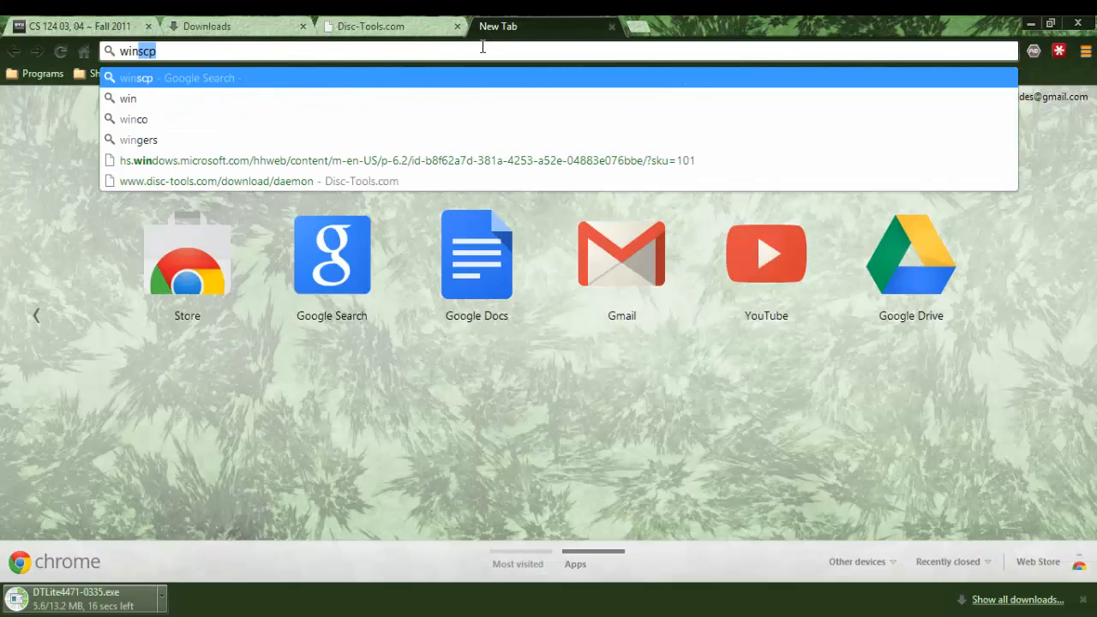
{"action": "key", "text": "Return"}
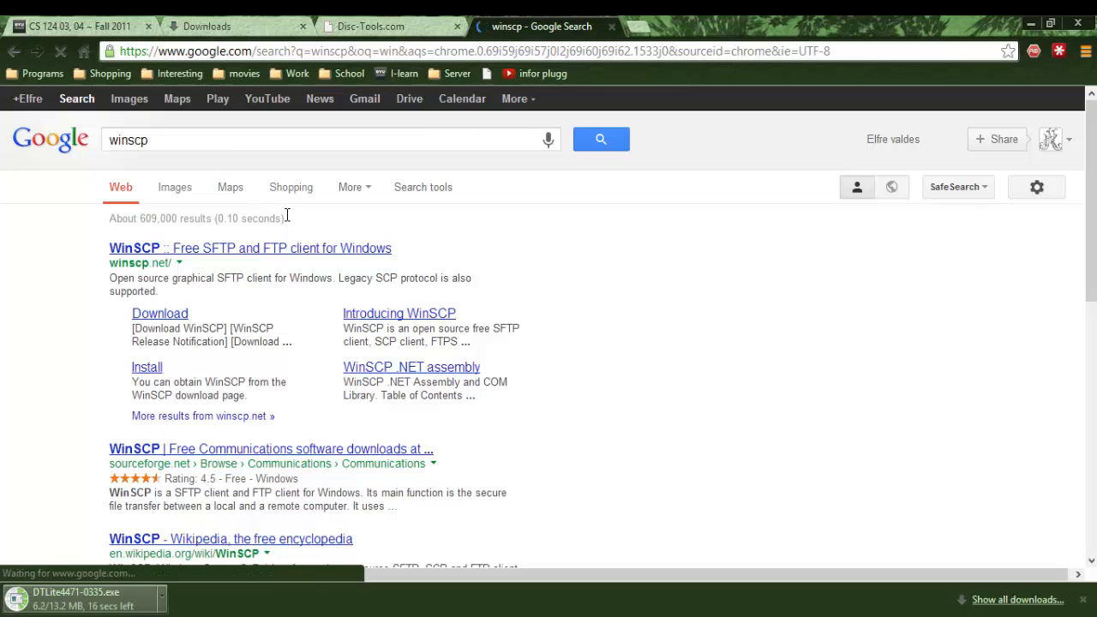
{"action": "left_click", "coordinate": [159, 321]}
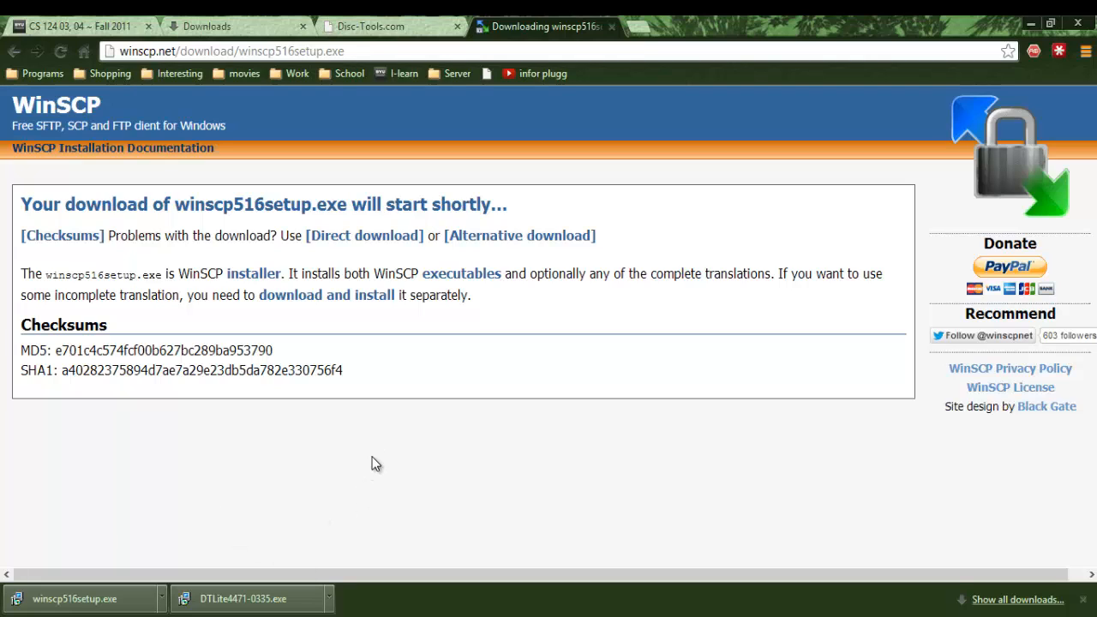
- Close the WinSCP and Disc-Tools.com tabs and run the downloaded DAEMON Tools Lite installer
{"action": "left_click", "coordinate": [612, 26]}
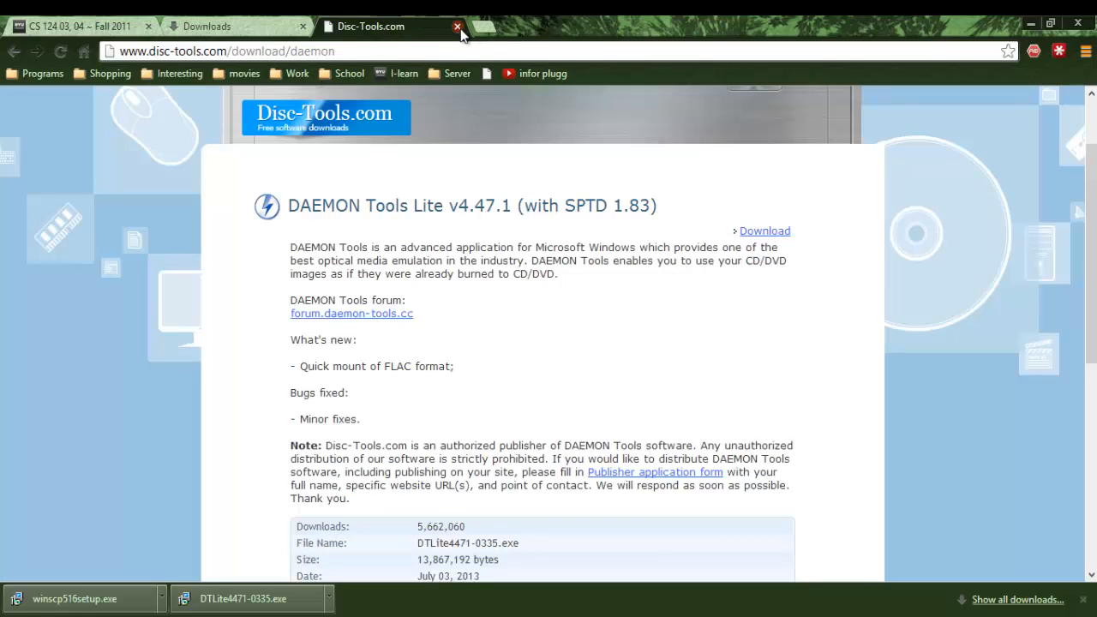
{"action": "left_click", "coordinate": [458, 27]}
{"action": "left_click", "coordinate": [248, 598]}
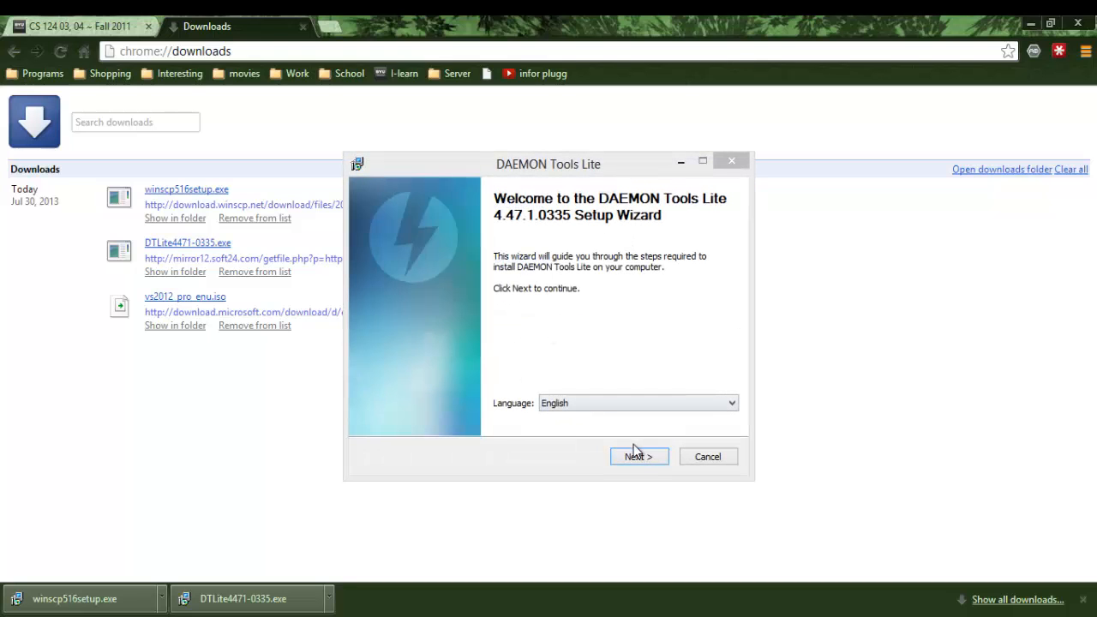
- Accept the license agreement, choose the free license, and keep the default components
{"action": "left_click", "coordinate": [642, 459]}
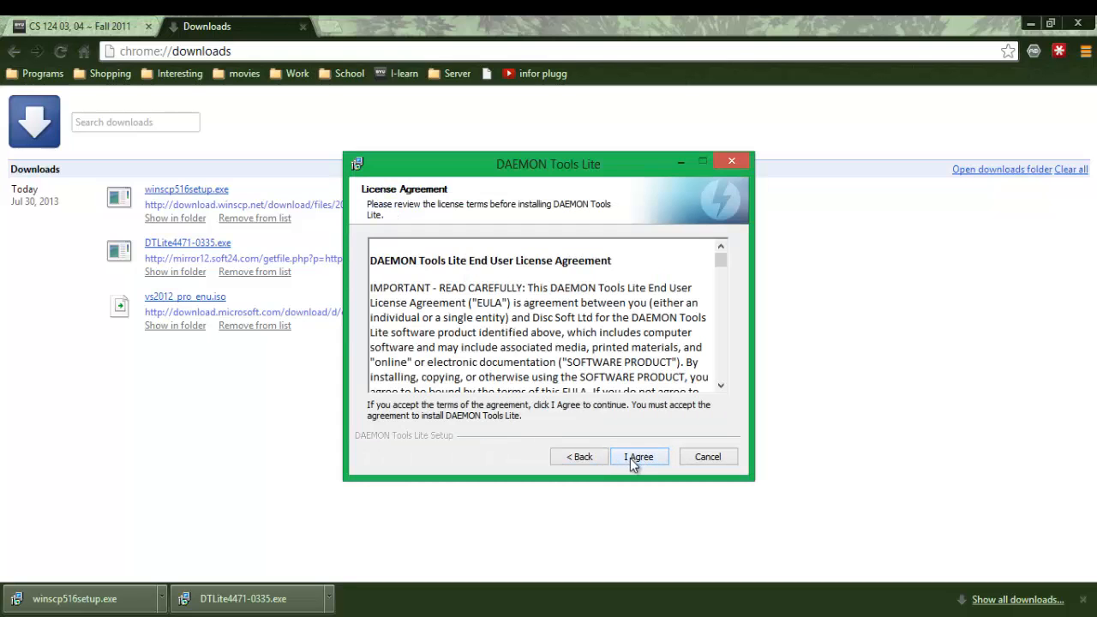
{"action": "left_click", "coordinate": [634, 461]}
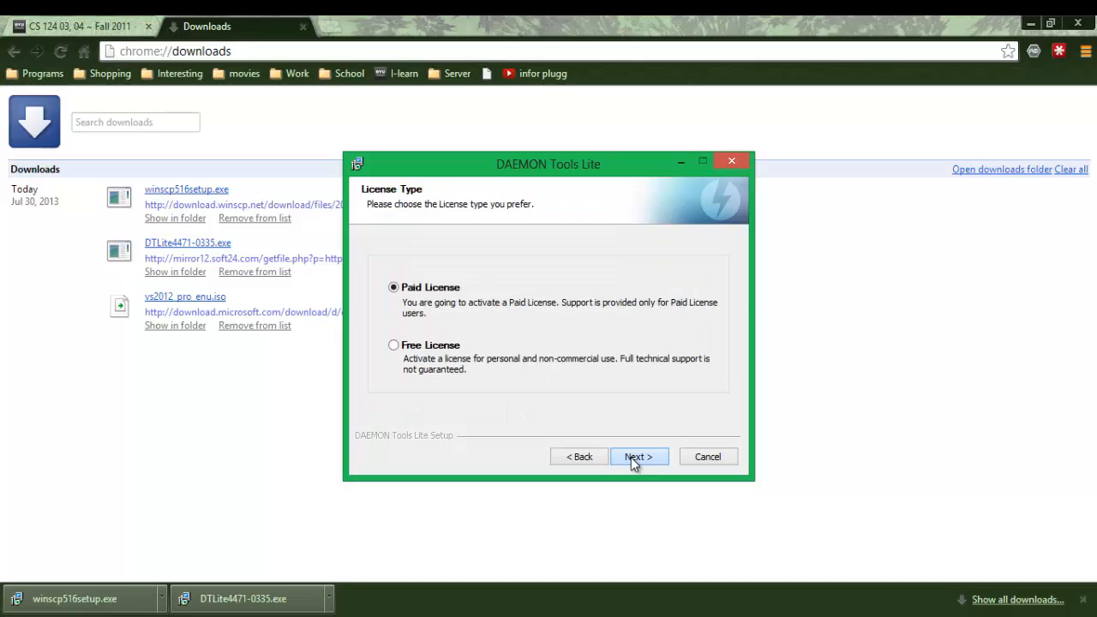
{"action": "left_click", "coordinate": [431, 345]}
{"action": "left_click", "coordinate": [637, 463]}
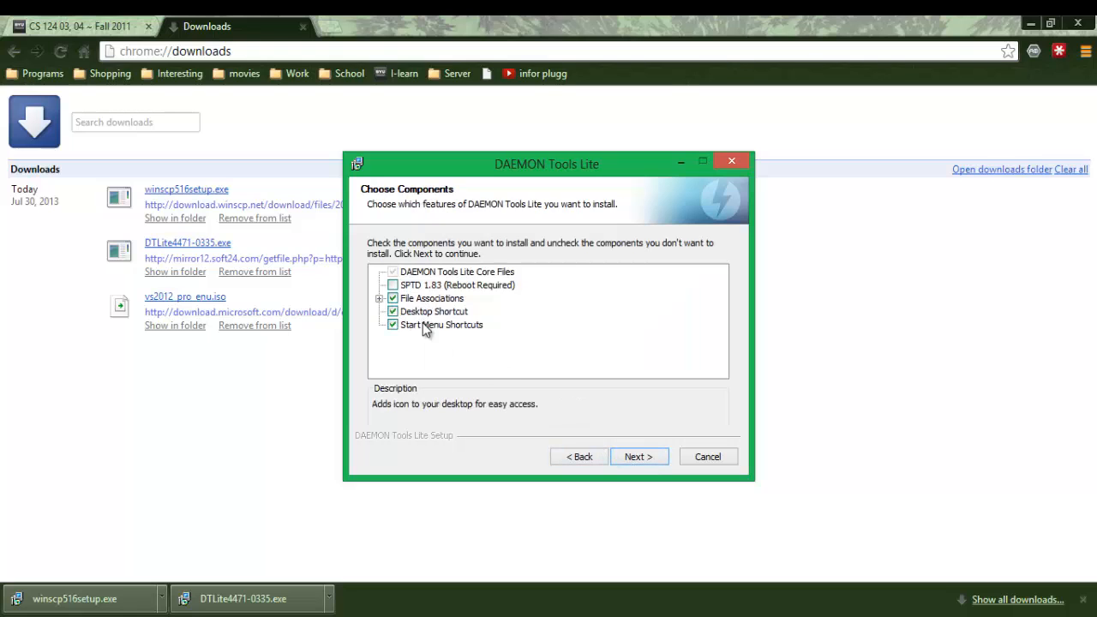
{"action": "left_click", "coordinate": [639, 457]}
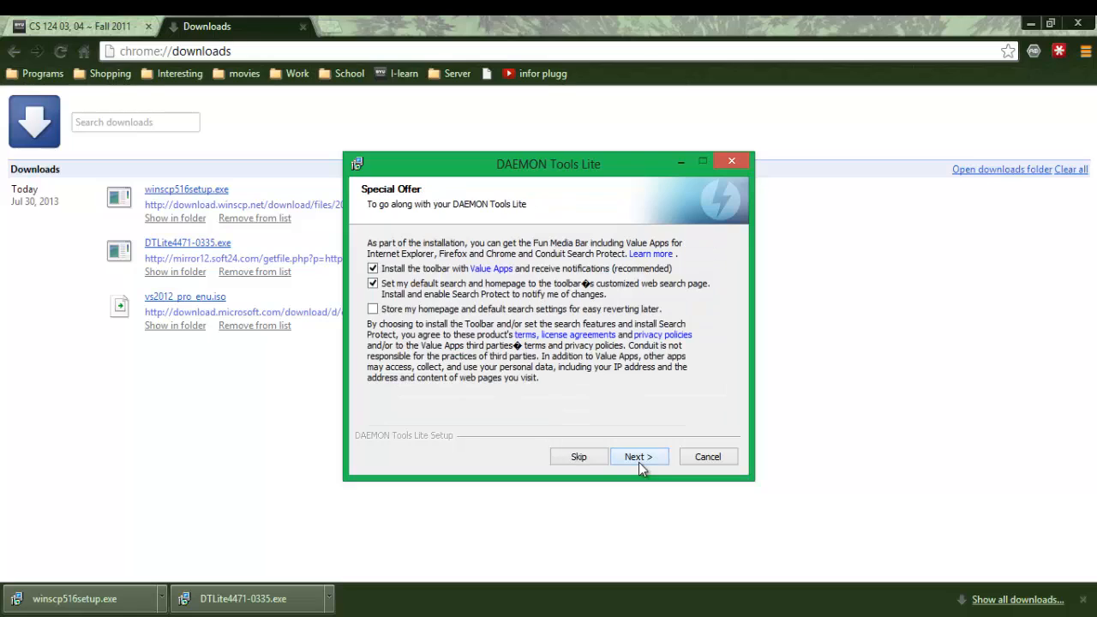
- Decline the toolbar, Fun Media Bar and Fast Free Converter offers, then install and finish
{"action": "left_click", "coordinate": [373, 269]}
{"action": "left_click", "coordinate": [637, 457]}
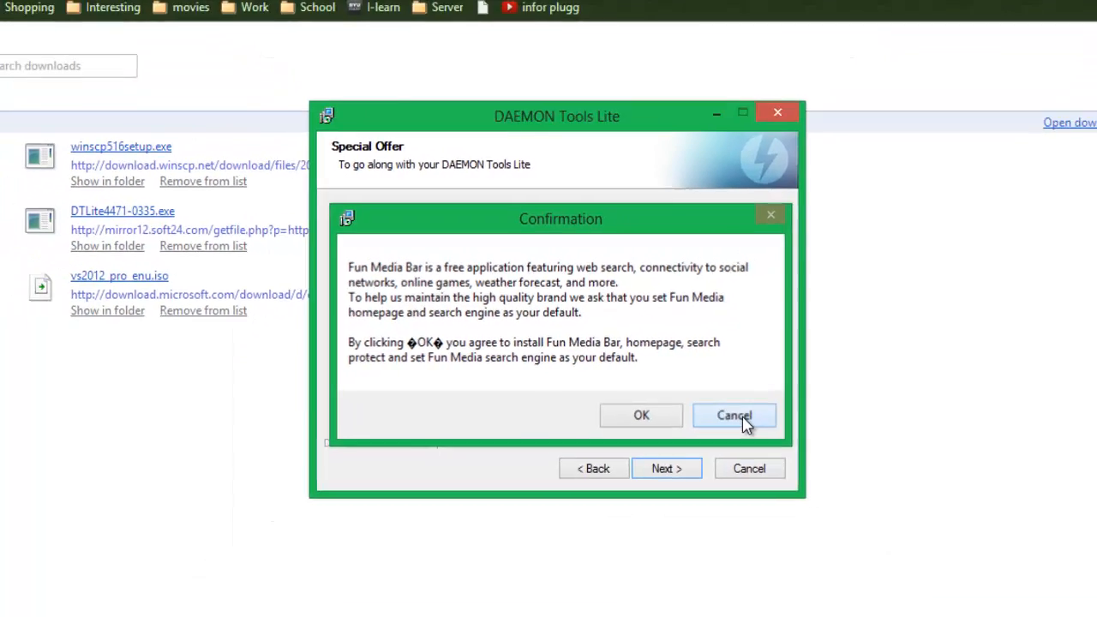
{"action": "left_click", "coordinate": [810, 456]}
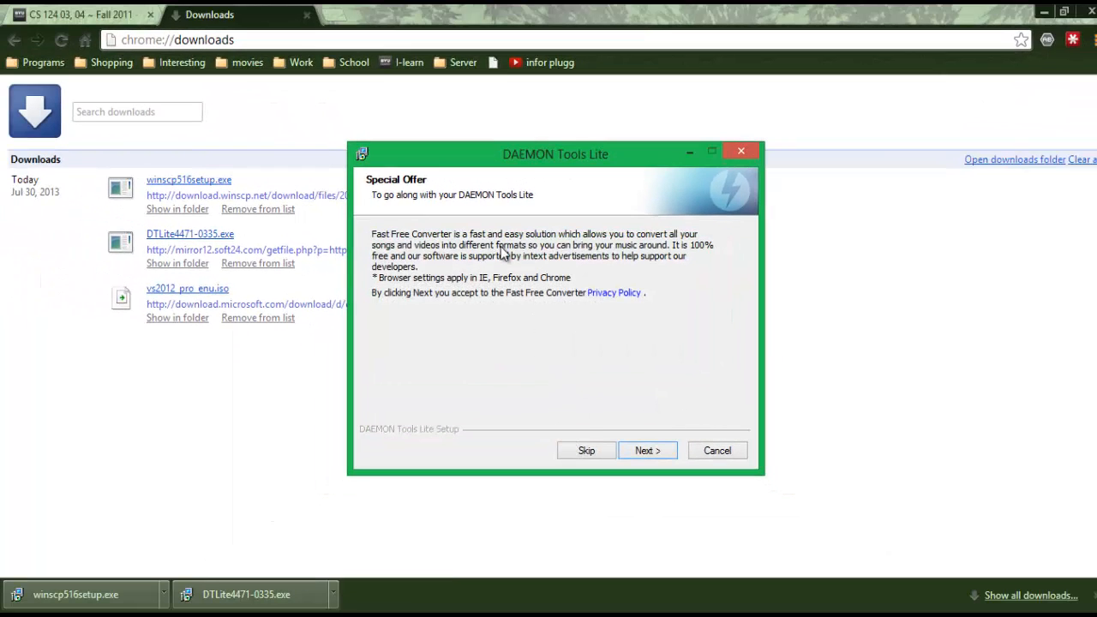
{"action": "left_click", "coordinate": [588, 451]}
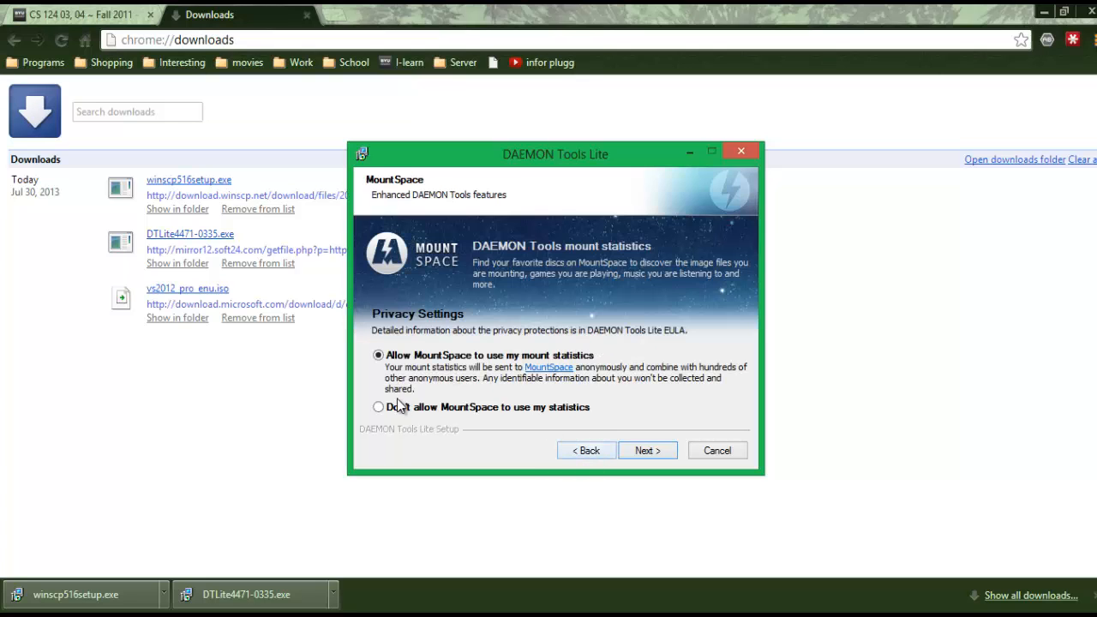
{"action": "left_click", "coordinate": [649, 456]}
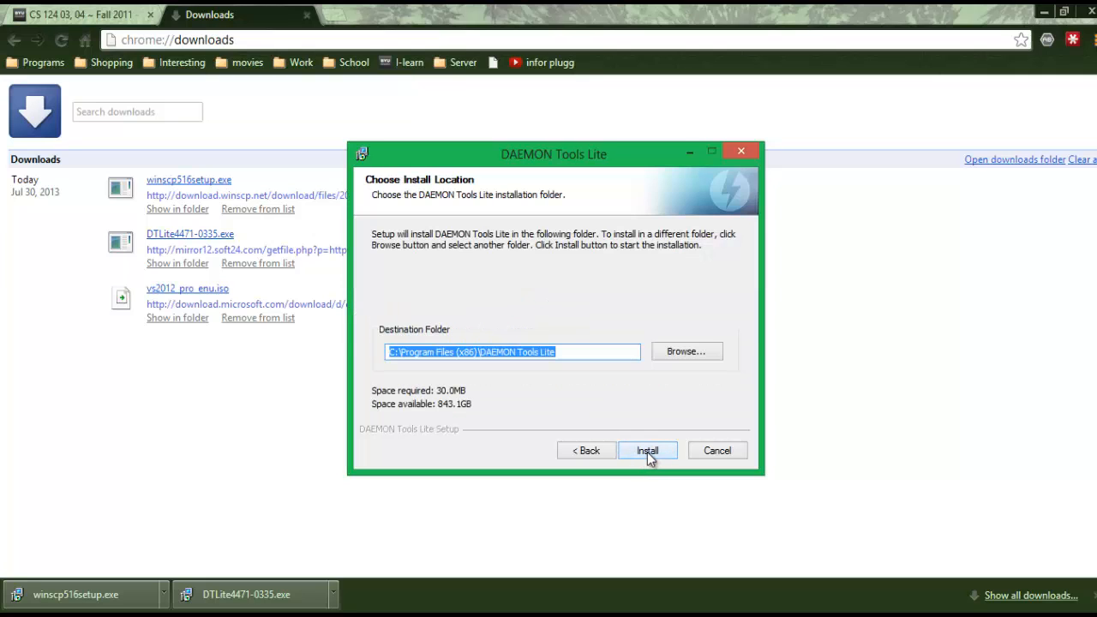
{"action": "left_click", "coordinate": [648, 453]}
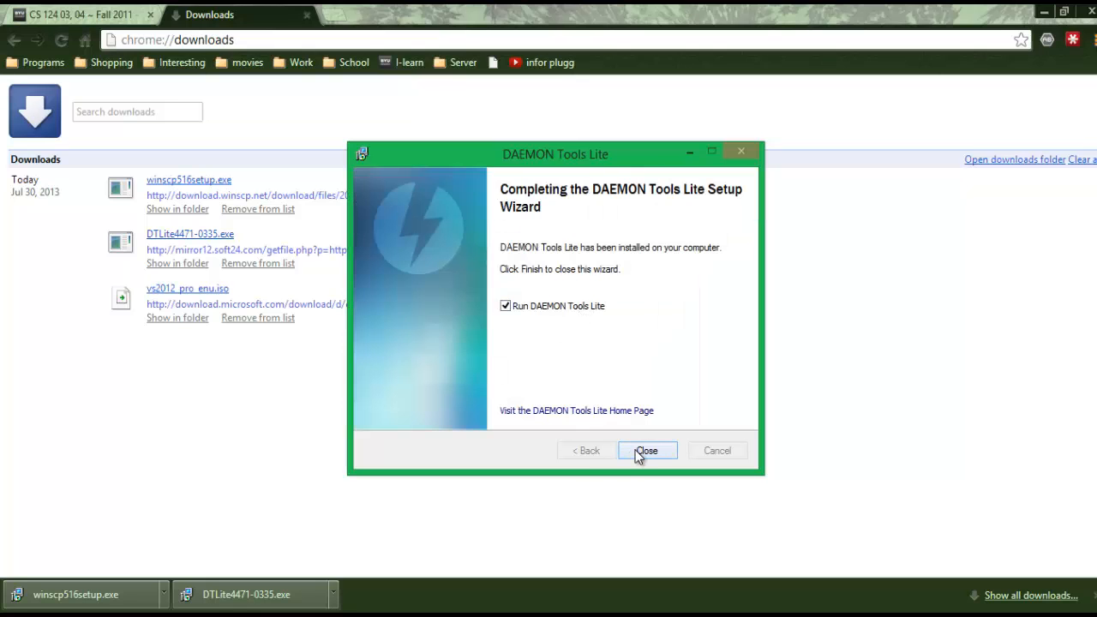
{"action": "left_click", "coordinate": [644, 451]}
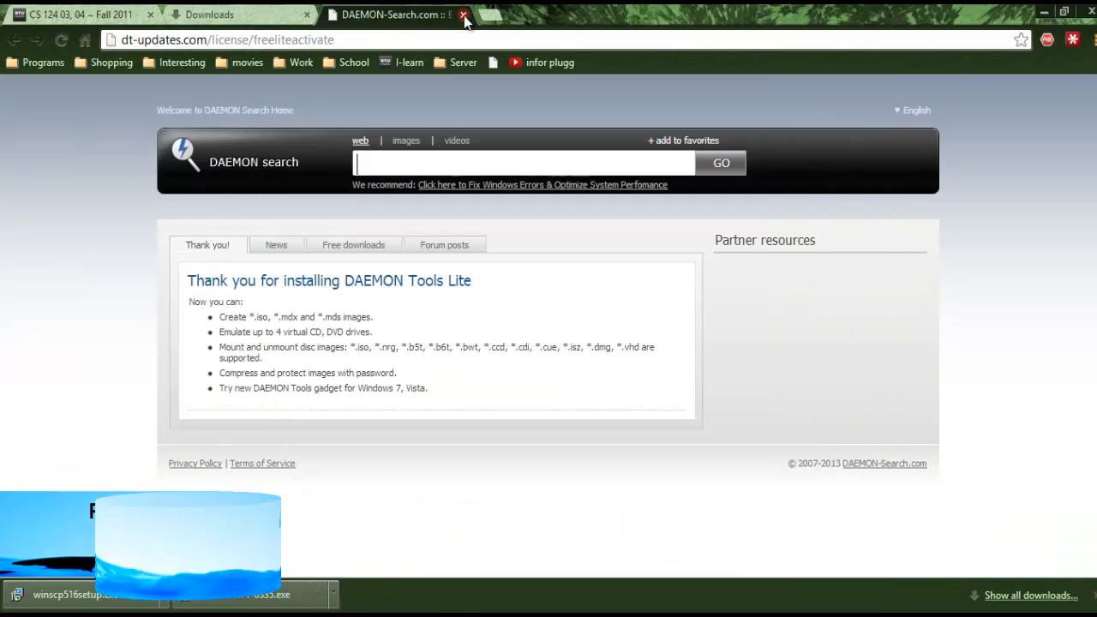
- Close the dt-updates thank-you tab, minimize DAEMON Tools Lite, and run winscp516setup.exe
{"action": "left_click", "coordinate": [463, 15]}
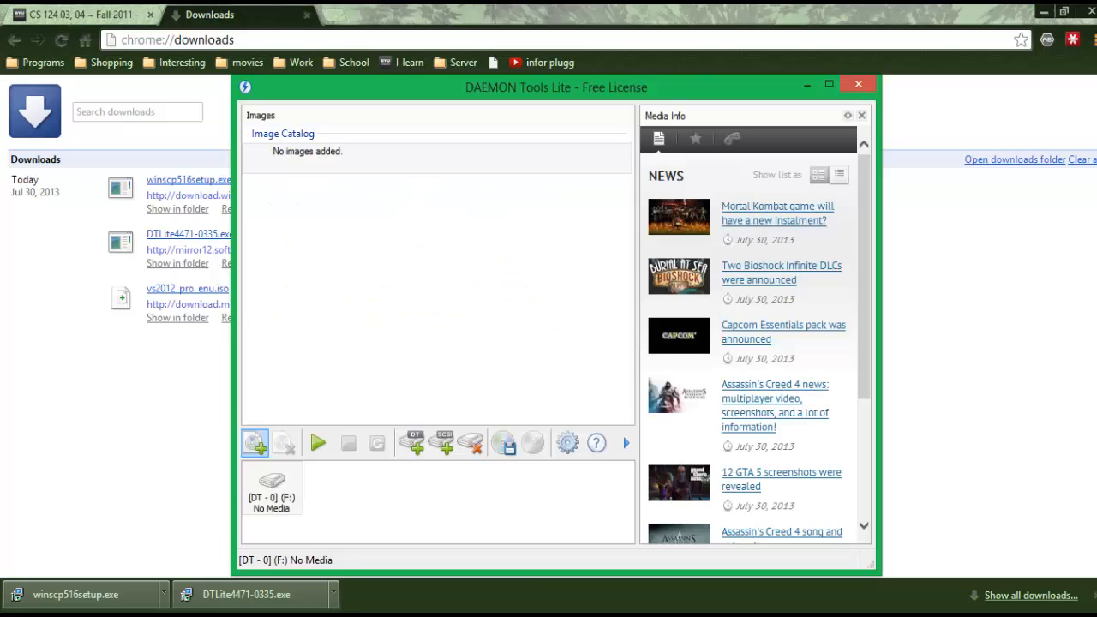
{"action": "left_click", "coordinate": [806, 85]}
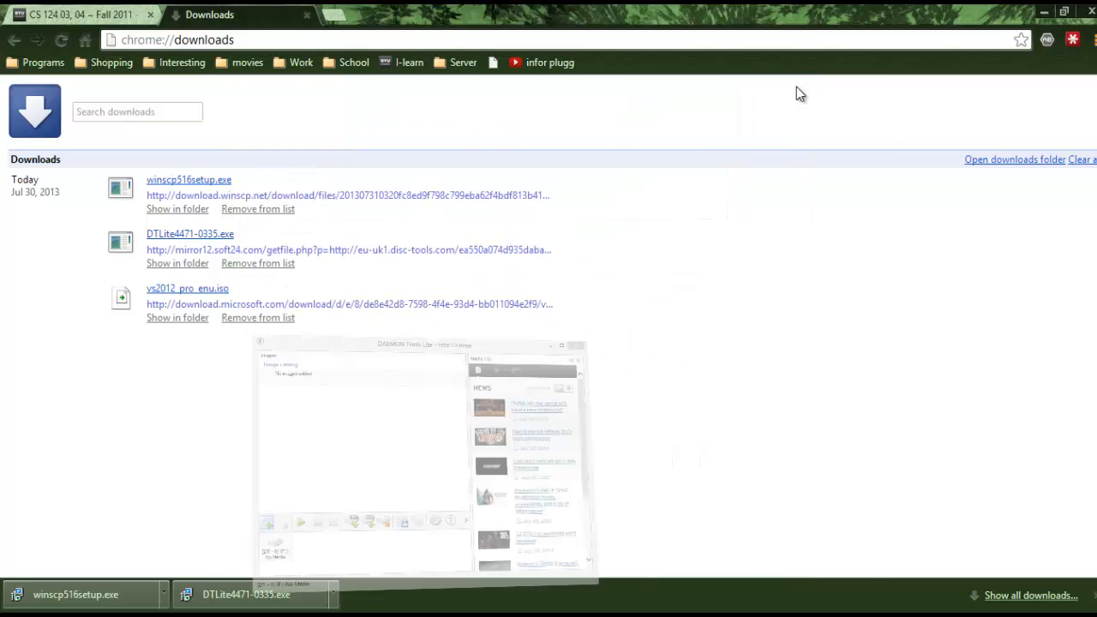
{"action": "left_click", "coordinate": [130, 599]}
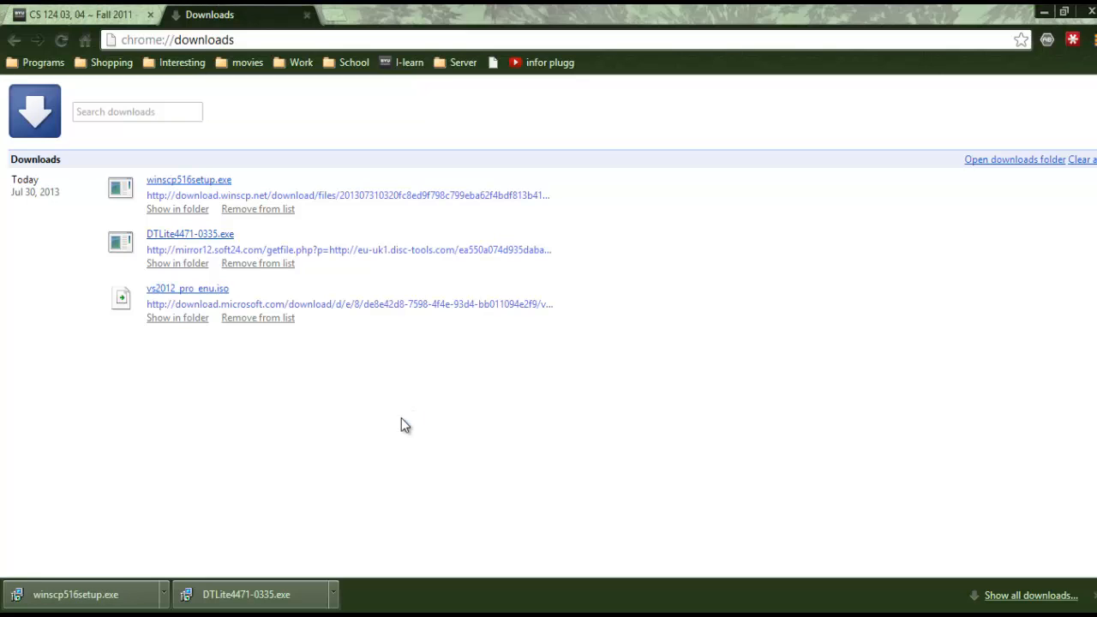
- Accept the language and license, choose a Custom installation, and keep the default install folder
{"action": "left_click", "coordinate": [597, 355]}
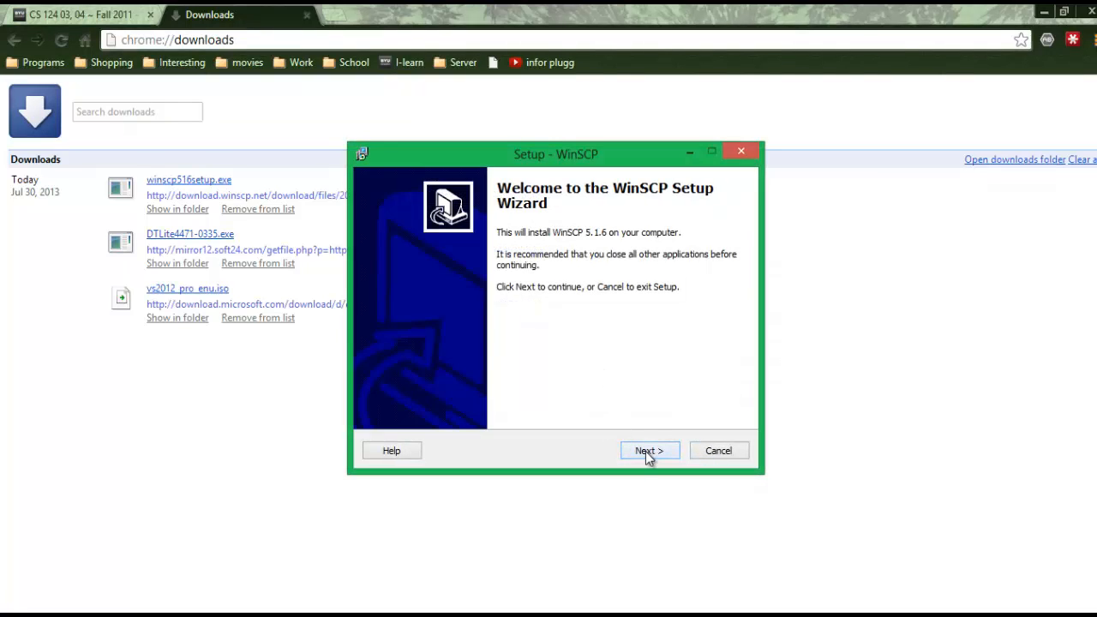
{"action": "left_click", "coordinate": [648, 455]}
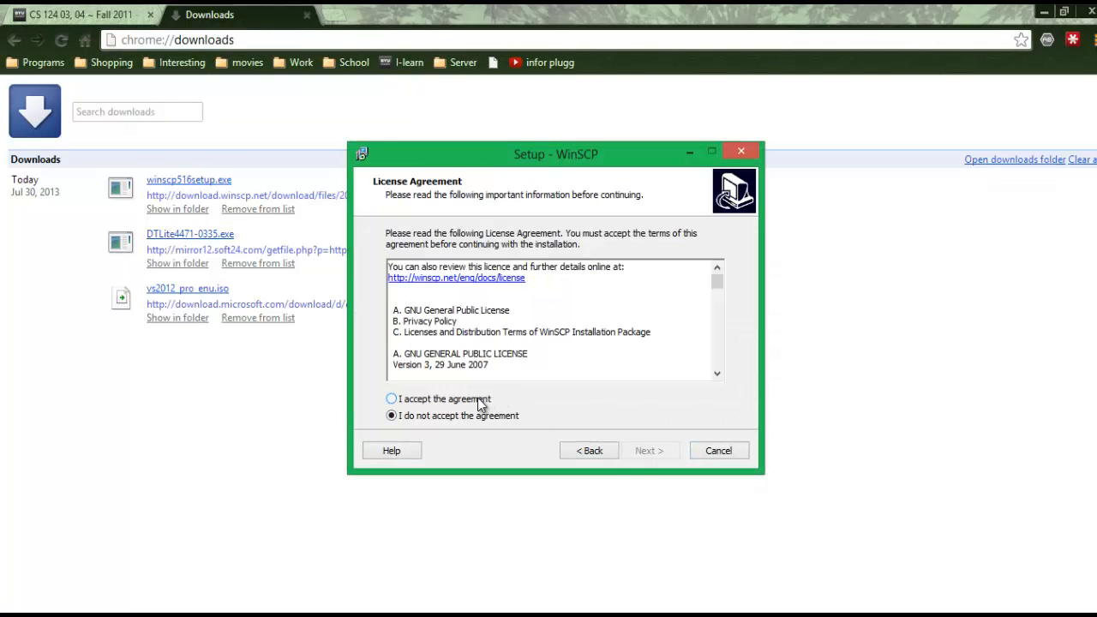
{"action": "left_click", "coordinate": [482, 400]}
{"action": "left_click", "coordinate": [640, 455]}
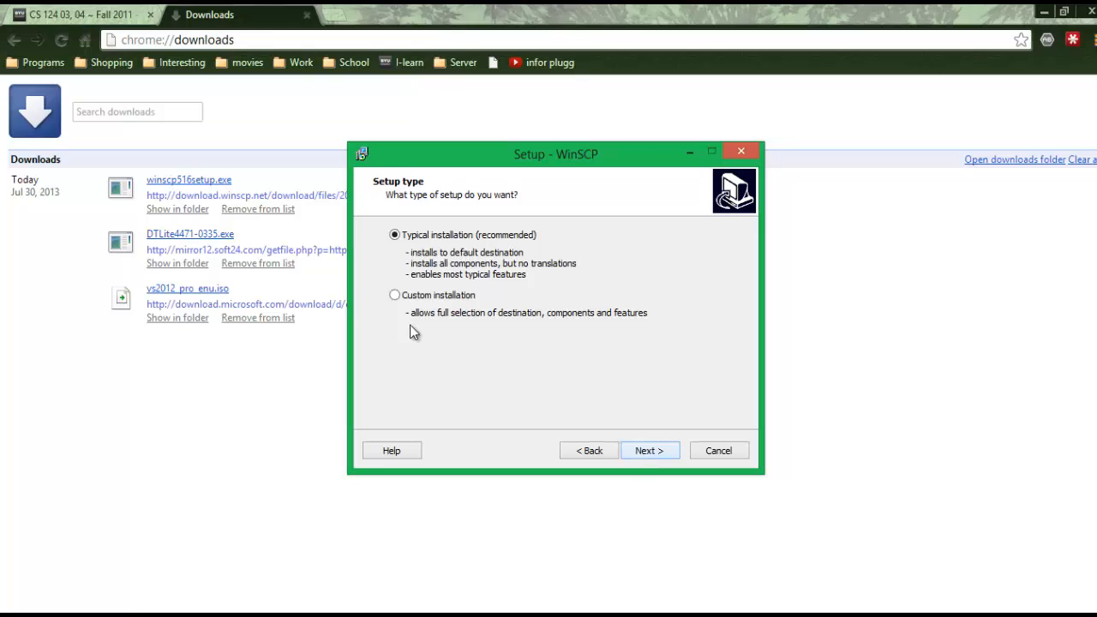
{"action": "left_click", "coordinate": [399, 297]}
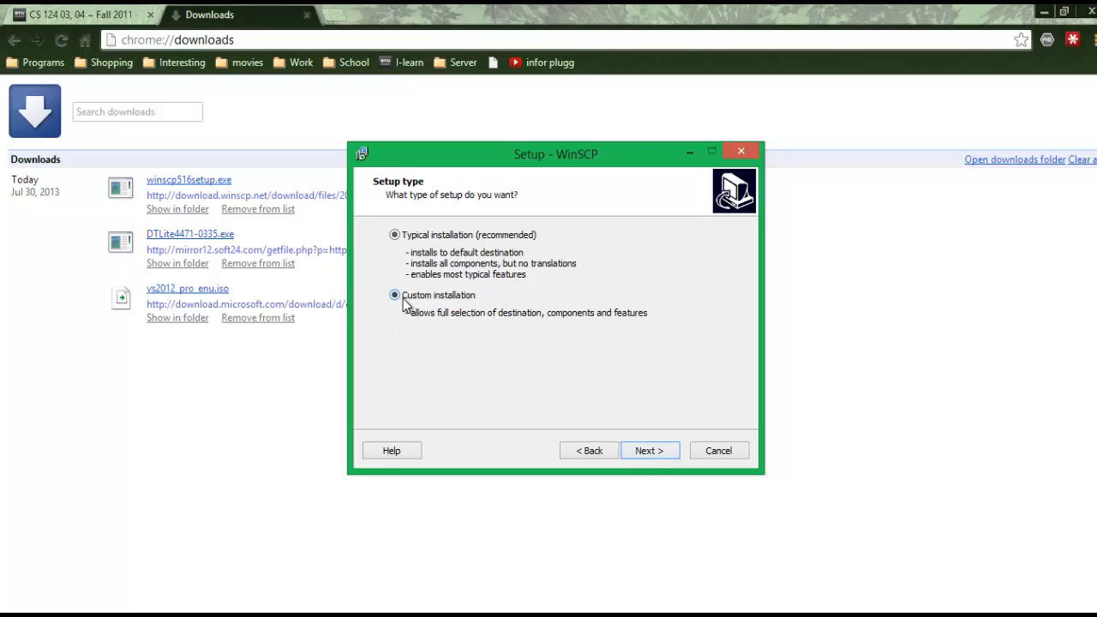
{"action": "left_click", "coordinate": [649, 451]}
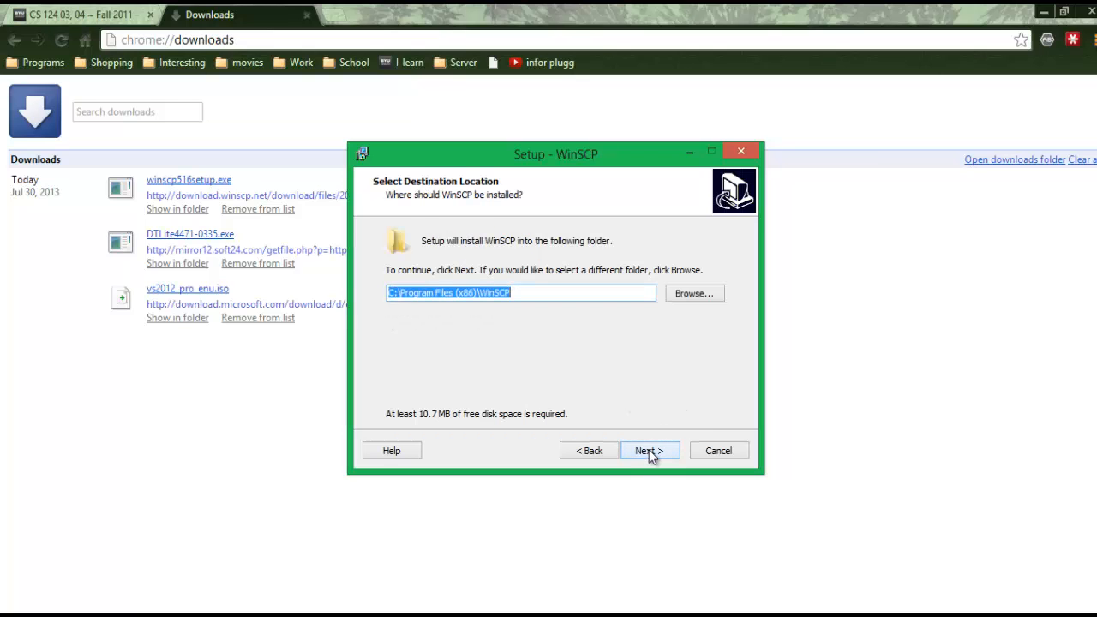
{"action": "left_click", "coordinate": [649, 452]}
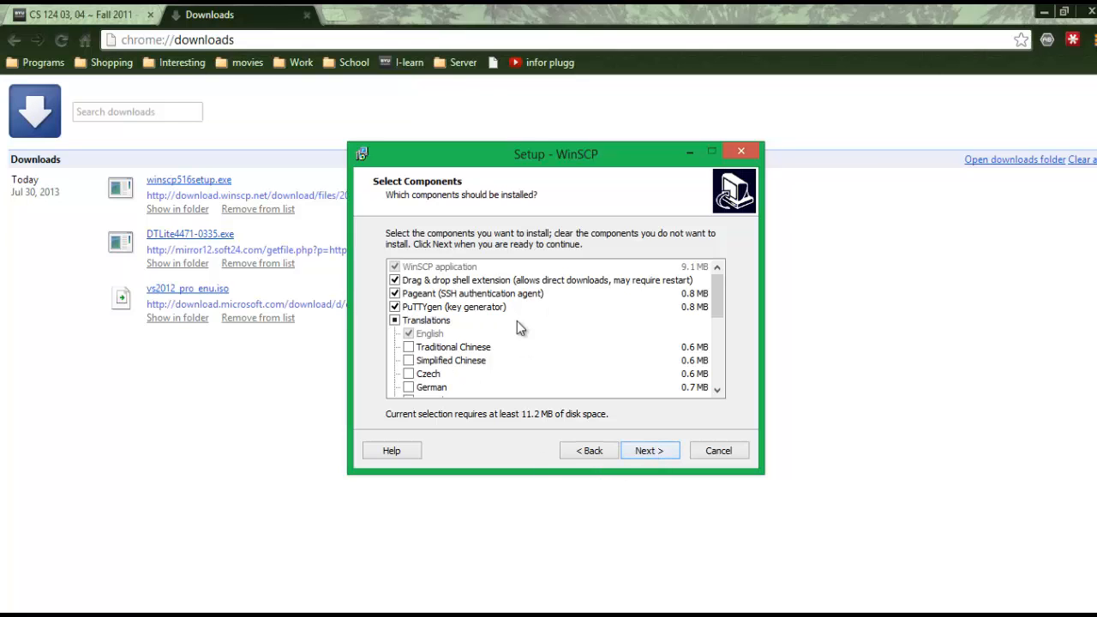
- Keep default components, tasks and the Commander interface, then install WinSCP and launch it
{"action": "scroll", "coordinate": [596, 328], "scroll_direction": "down", "scroll_amount": 5}
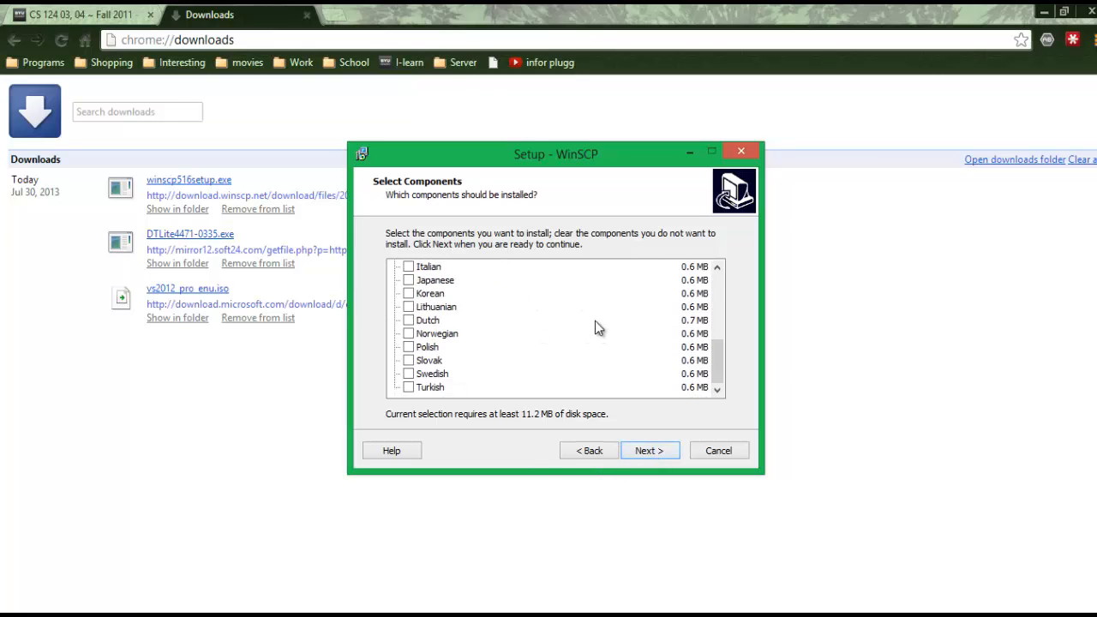
{"action": "scroll", "coordinate": [597, 328], "scroll_direction": "up", "scroll_amount": 5}
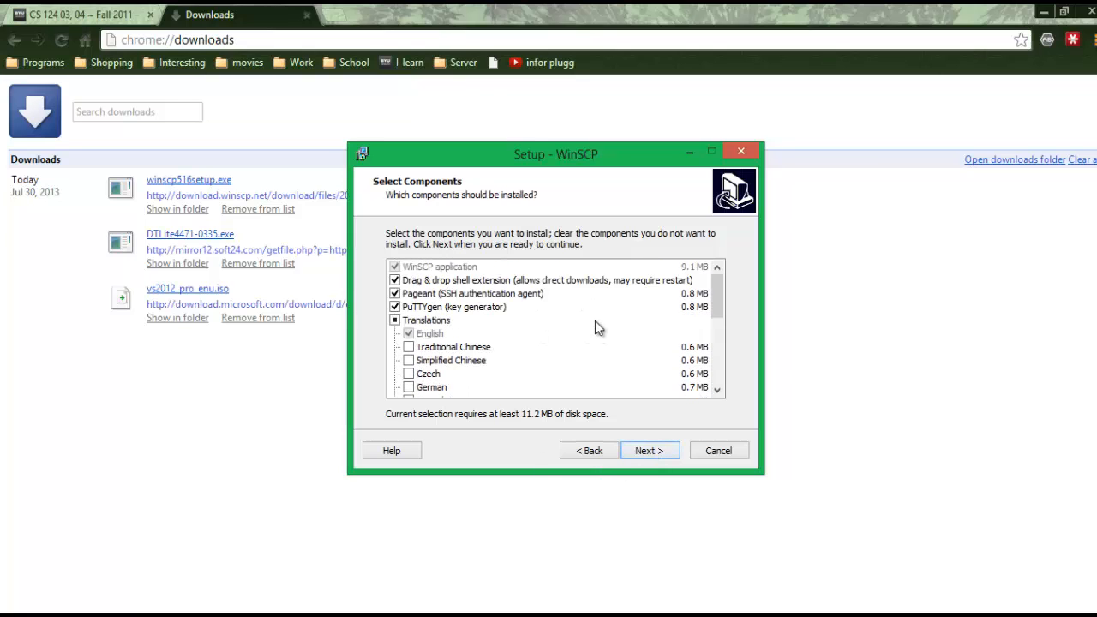
{"action": "left_click", "coordinate": [660, 454]}
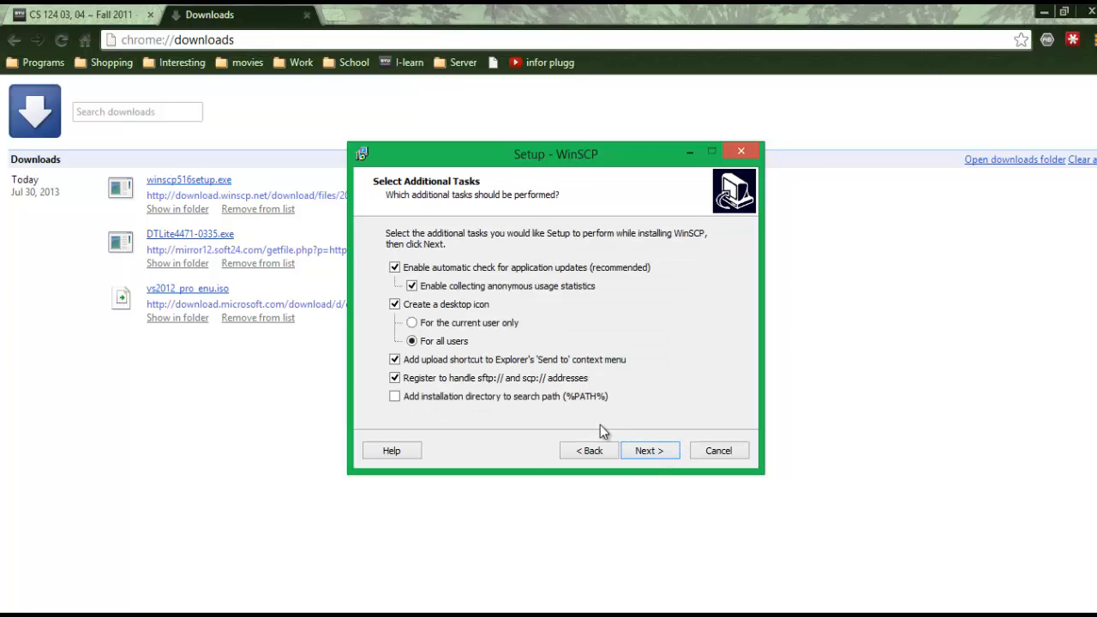
{"action": "left_click", "coordinate": [635, 455]}
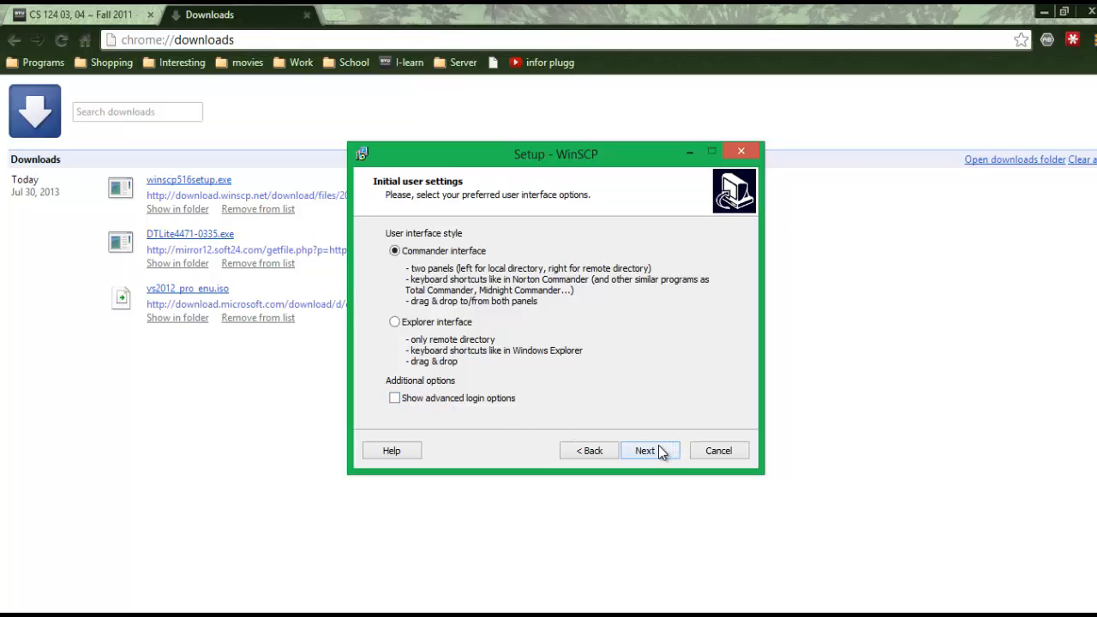
{"action": "left_click", "coordinate": [651, 457]}
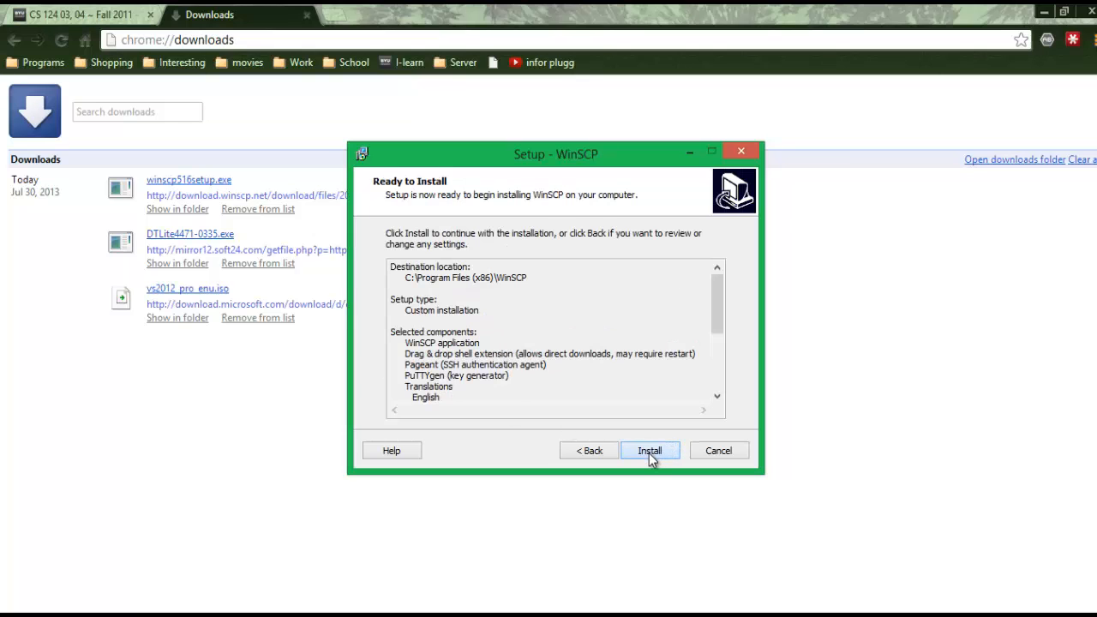
{"action": "left_click", "coordinate": [645, 450]}
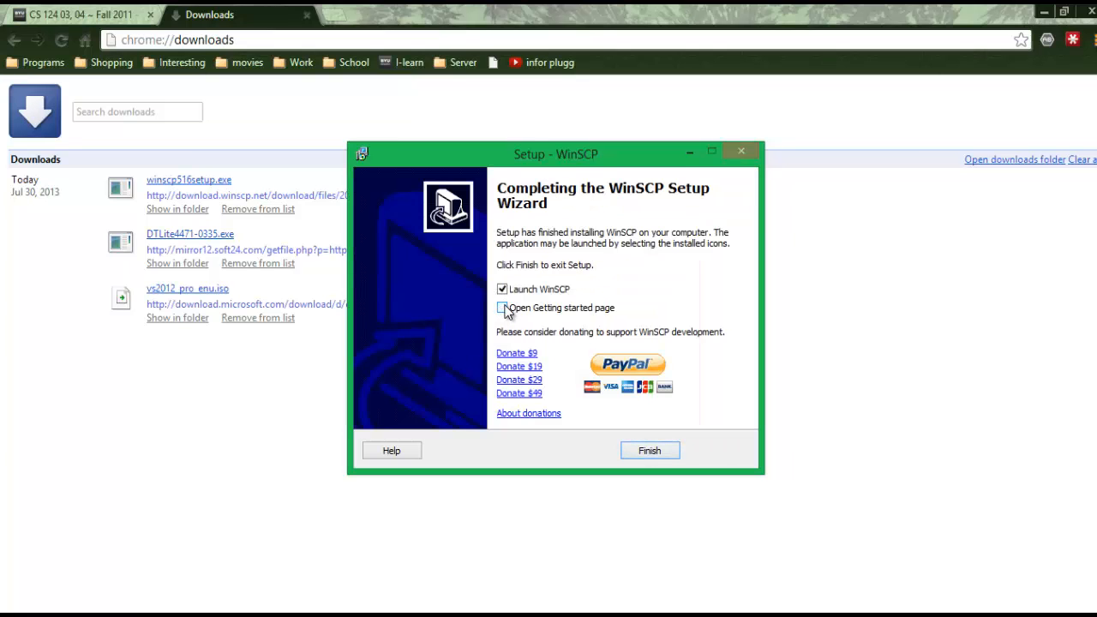
{"action": "left_click", "coordinate": [650, 452]}
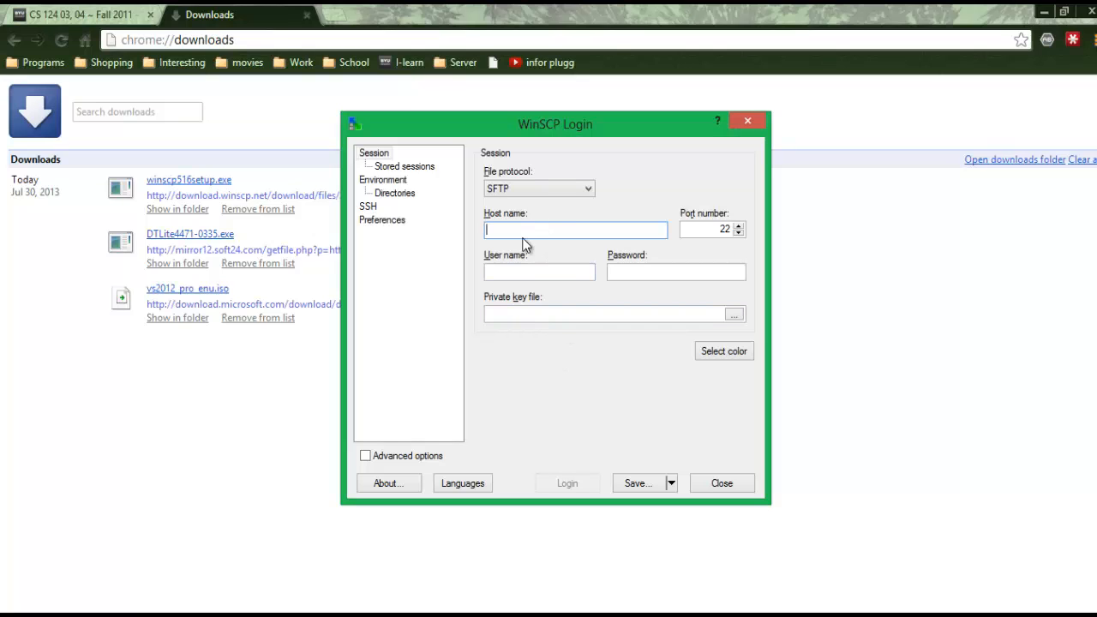
- Open the CS 124 course's Useful Links page under Section 0, then return to the WinSCP login
{"action": "left_click", "coordinate": [116, 10]}
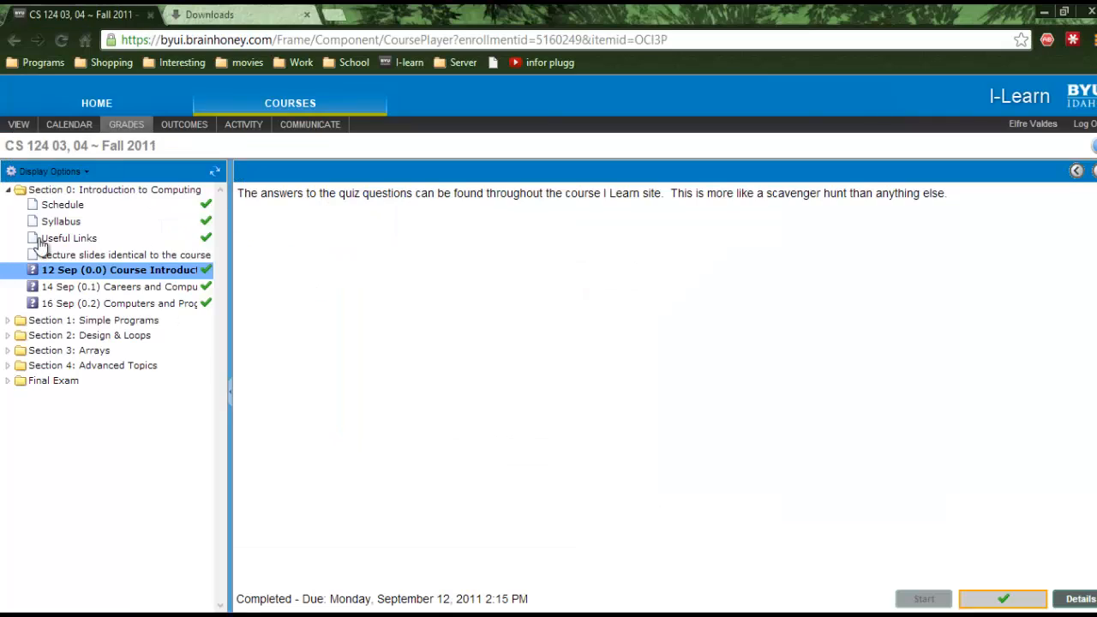
{"action": "left_click", "coordinate": [8, 190]}
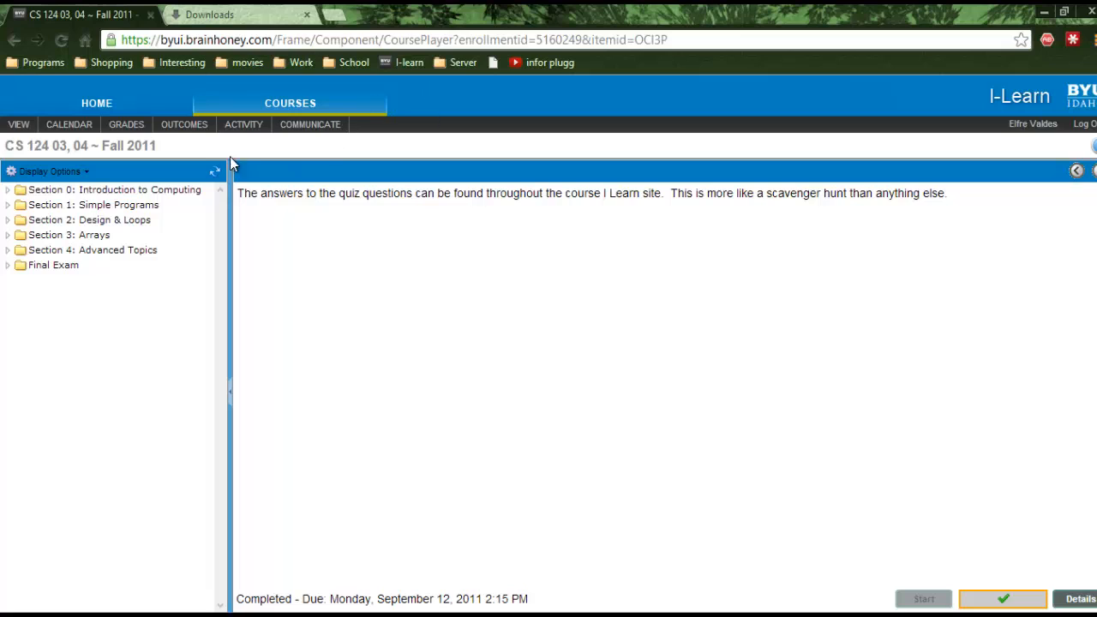
{"action": "left_click", "coordinate": [8, 190]}
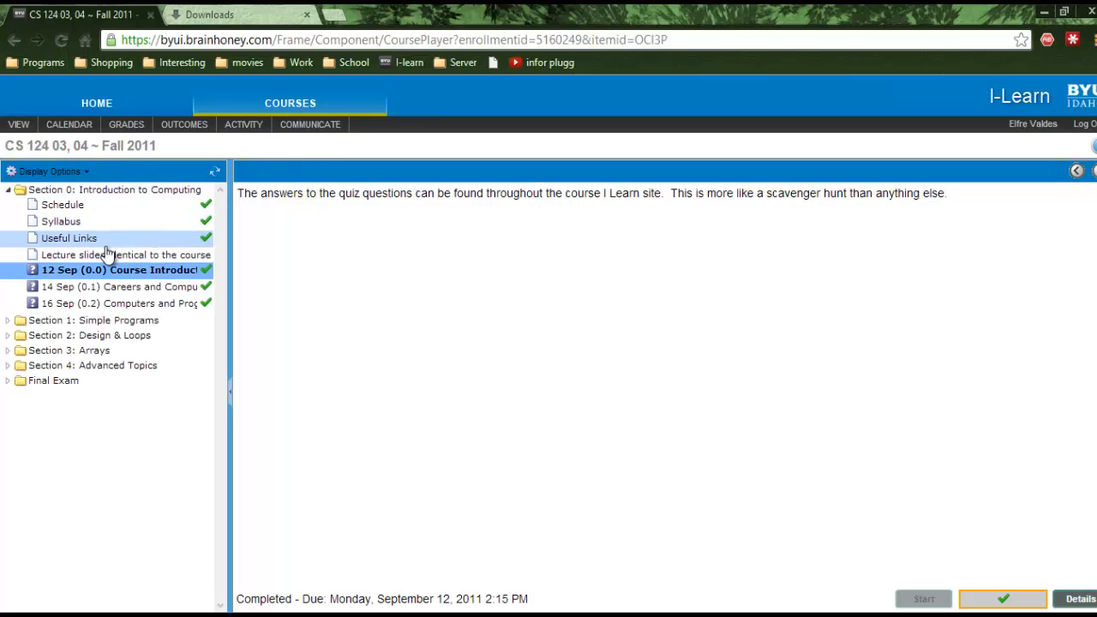
{"action": "left_click", "coordinate": [175, 240]}
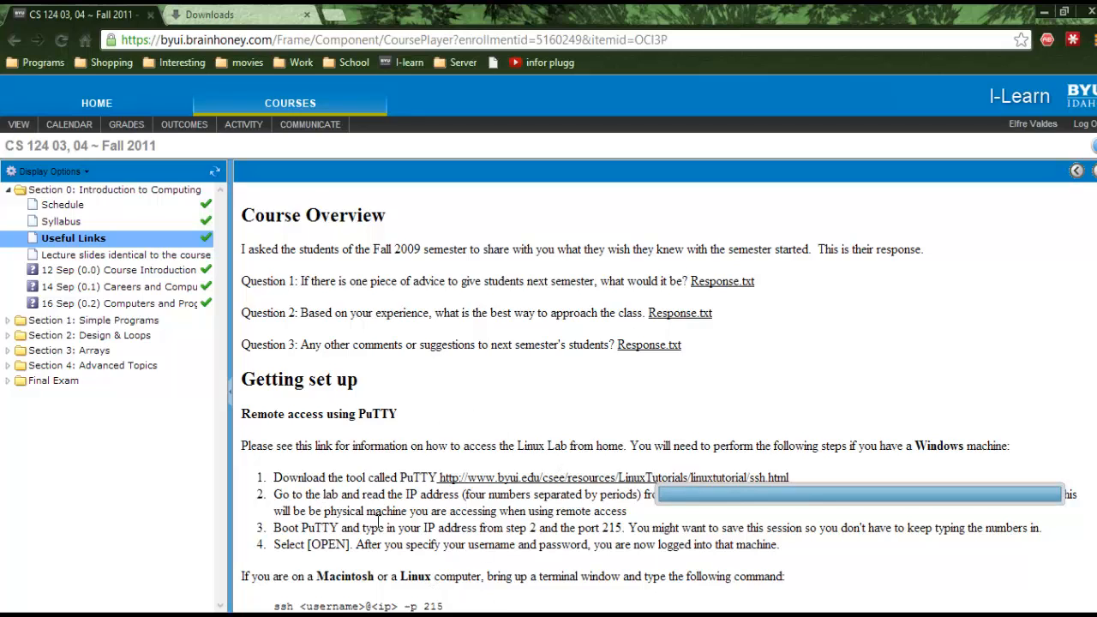
{"action": "key", "text": "alt+Tab"}
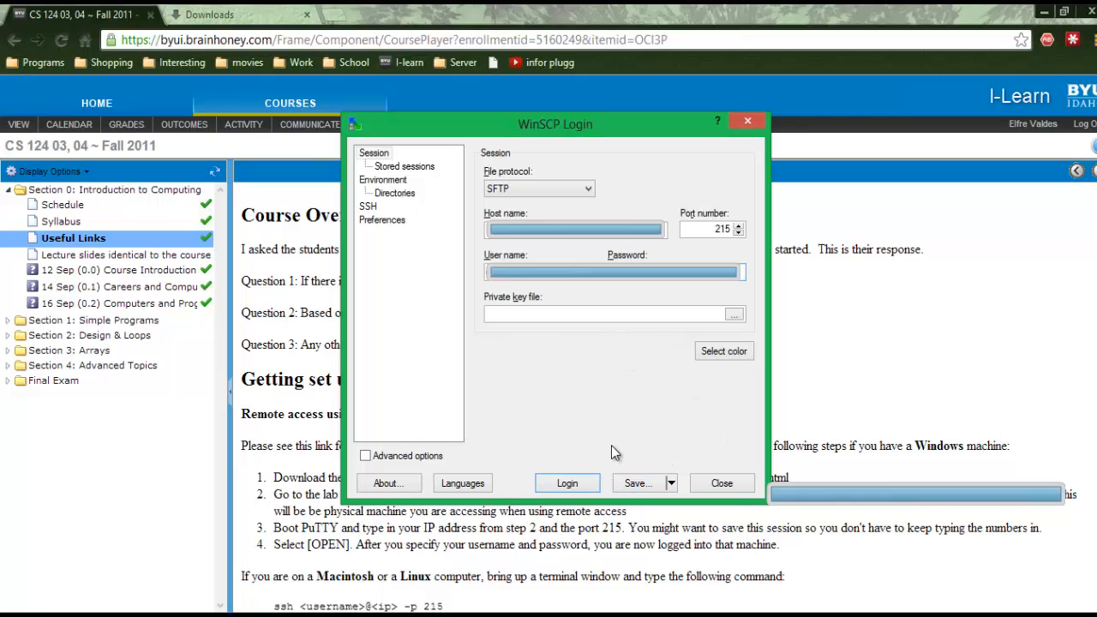
- Save the login as a session, connect, trust the server's host key, and enter the password
{"action": "left_click", "coordinate": [634, 484]}
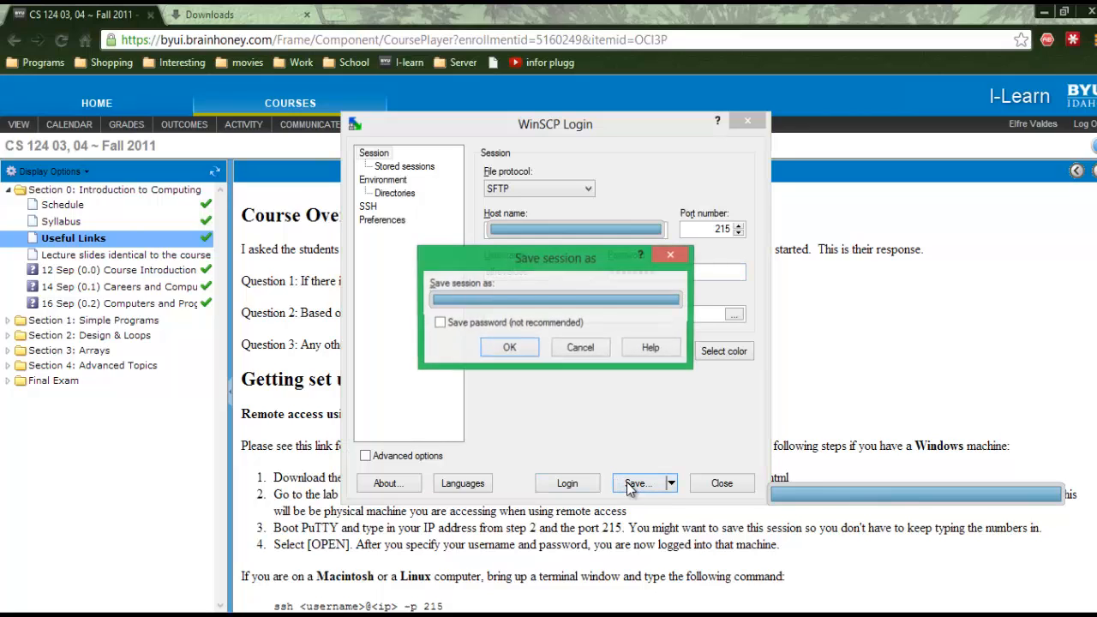
{"action": "left_click", "coordinate": [518, 354]}
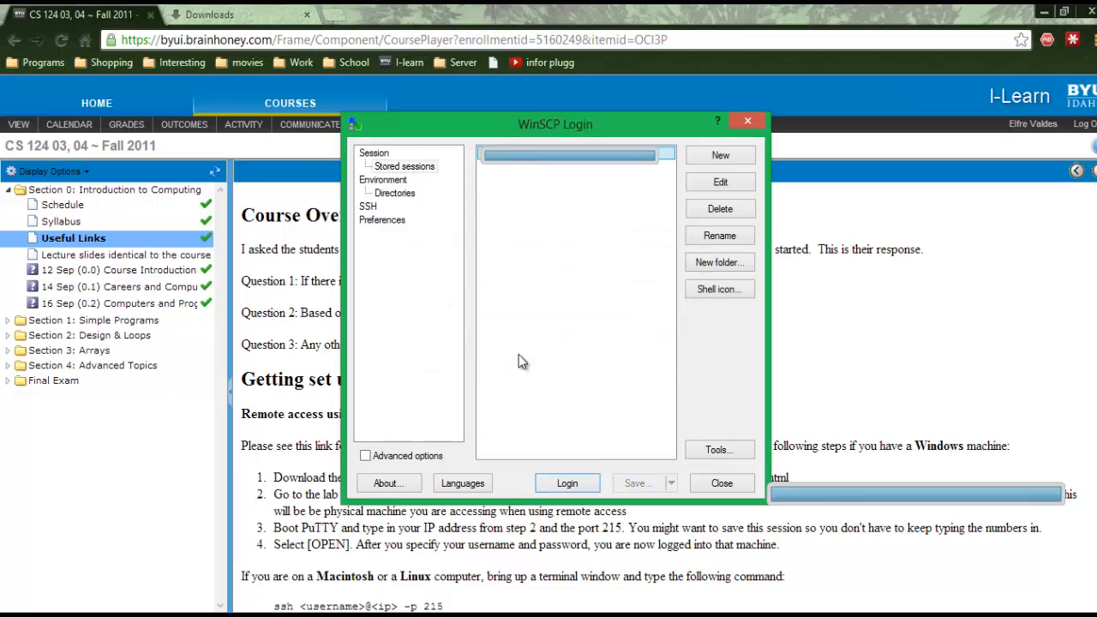
{"action": "left_click", "coordinate": [579, 485]}
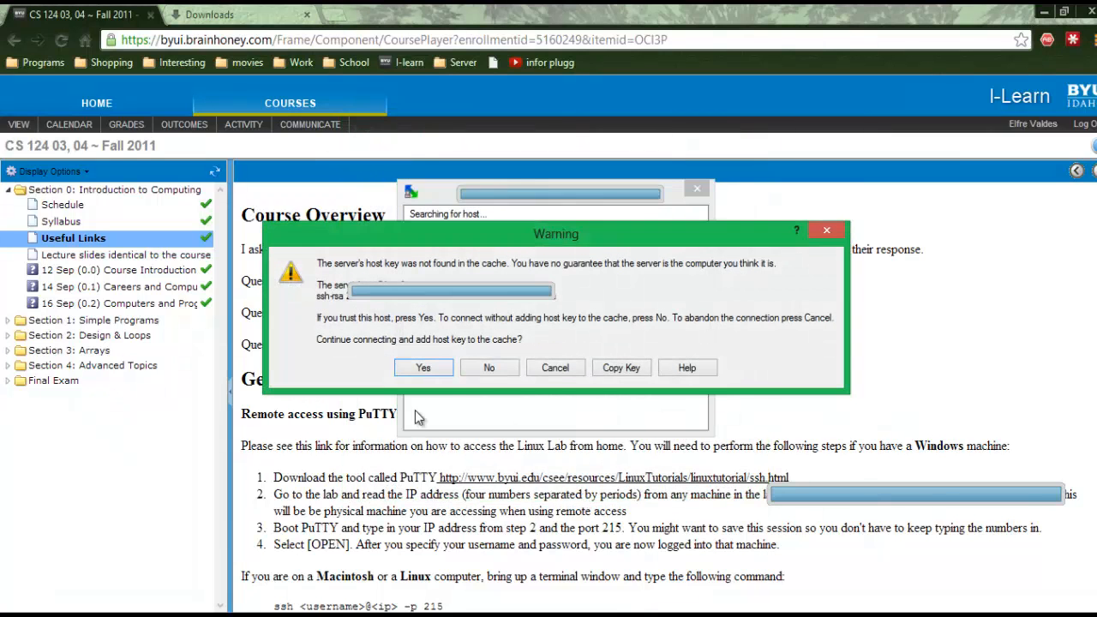
{"action": "left_click", "coordinate": [435, 367]}
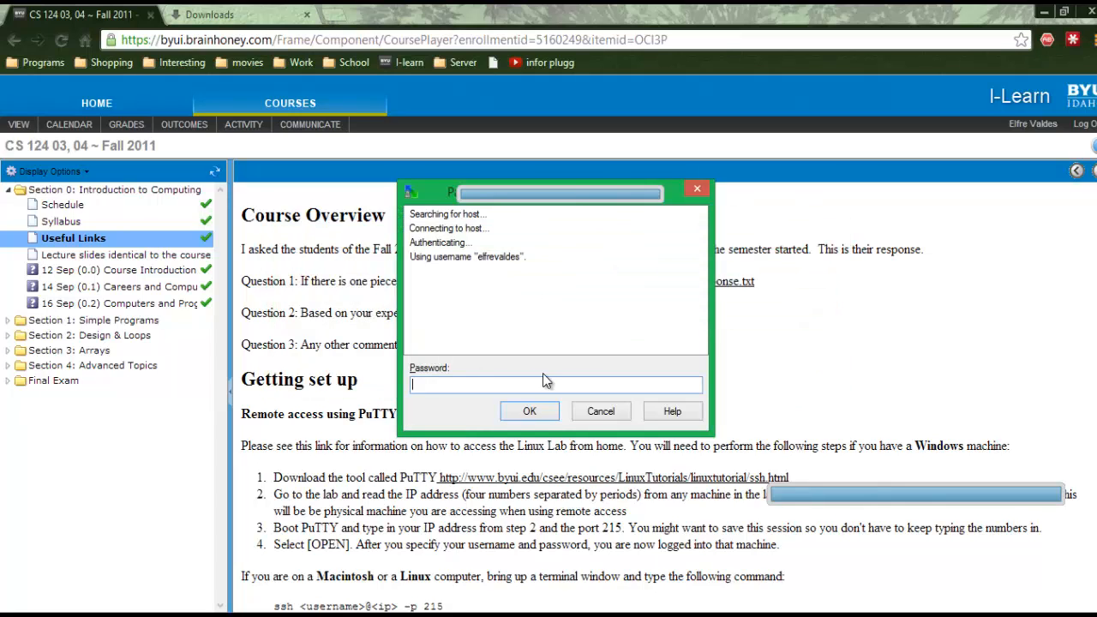
{"action": "type", "text": "p"}
{"action": "left_click", "coordinate": [532, 412]}
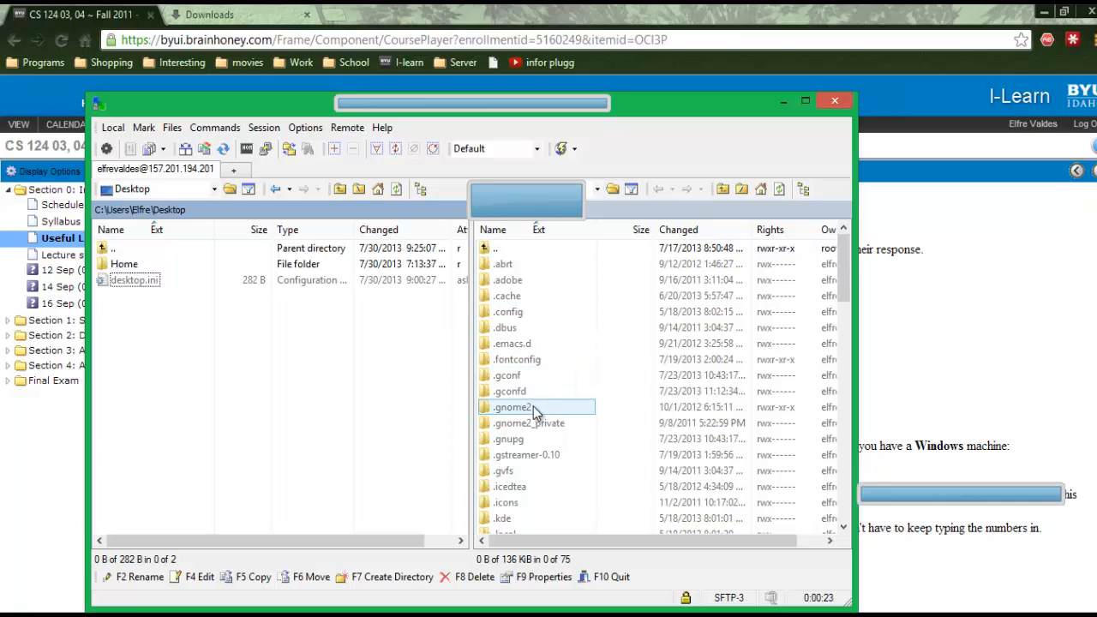
- Open the 1cs124 folder in the remote file list using the arrow keys
{"action": "left_click", "coordinate": [541, 399]}
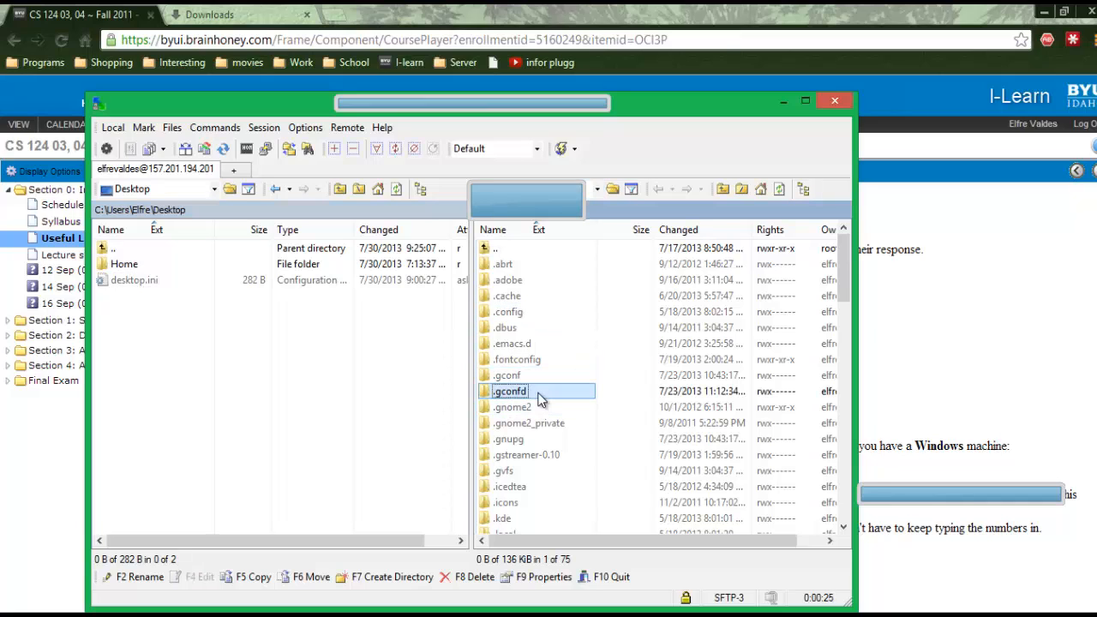
{"action": "key", "text": "Up"}
{"action": "key", "text": "Up"}
{"action": "key", "text": "Up"}
{"action": "key", "text": "Up"}
{"action": "key", "text": "Up"}
{"action": "key", "text": "Up"}
{"action": "key", "text": "Up"}
{"action": "key", "text": "Up"}
{"action": "key", "text": "Down"}
{"action": "key", "text": "Down"}
{"action": "key", "text": "Down"}
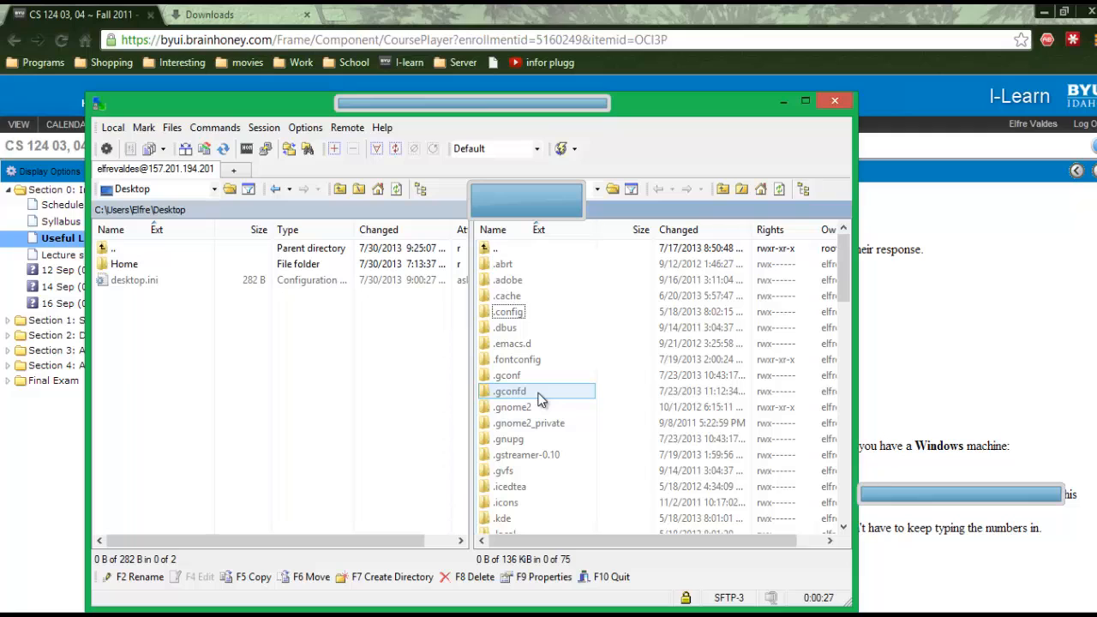
{"action": "key", "text": "Down"}
{"action": "key", "text": "Down"}
{"action": "key", "text": "Down"}
{"action": "key", "text": "Down"}
{"action": "key", "text": "Down"}
{"action": "key", "text": "Down"}
{"action": "key", "text": "Down"}
{"action": "key", "text": "Down"}
{"action": "key", "text": "Down"}
{"action": "key", "text": "Down"}
{"action": "key", "text": "Down"}
{"action": "key", "text": "Down"}
{"action": "key", "text": "Down"}
{"action": "key", "text": "Down"}
{"action": "key", "text": "Down"}
{"action": "key", "text": "Down"}
{"action": "key", "text": "Down"}
{"action": "key", "text": "Down"}
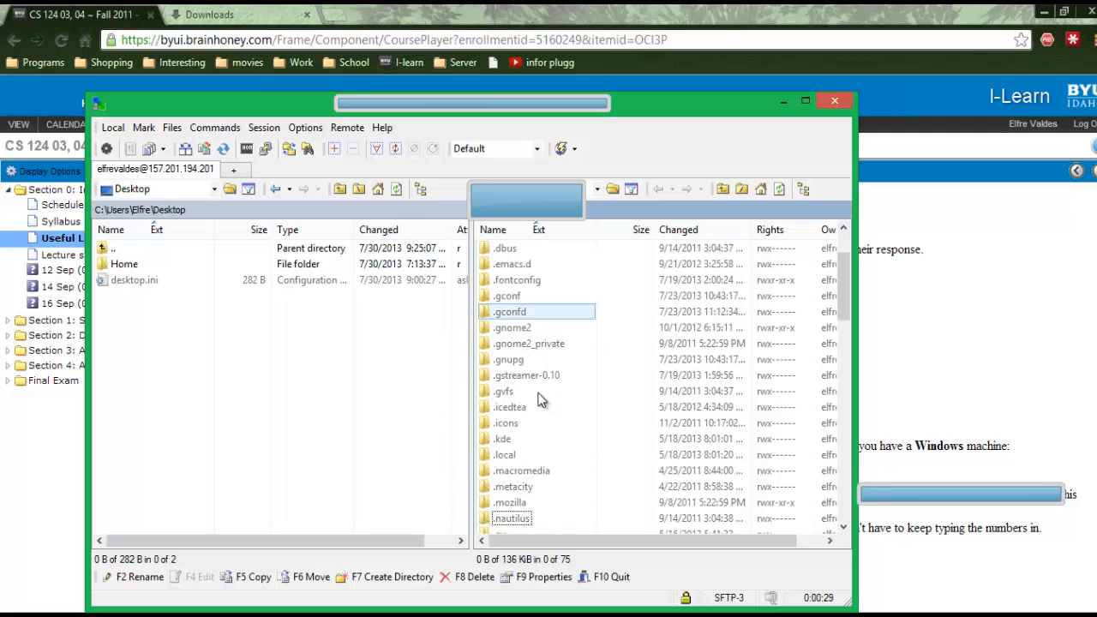
{"action": "key", "text": "Down"}
{"action": "key", "text": "Down"}
{"action": "key", "text": "Down"}
{"action": "key", "text": "Down"}
{"action": "key", "text": "Down"}
{"action": "key", "text": "Down"}
{"action": "key", "text": "Down"}
{"action": "key", "text": "Down"}
{"action": "key", "text": "Down"}
{"action": "key", "text": "Down"}
{"action": "key", "text": "Down"}
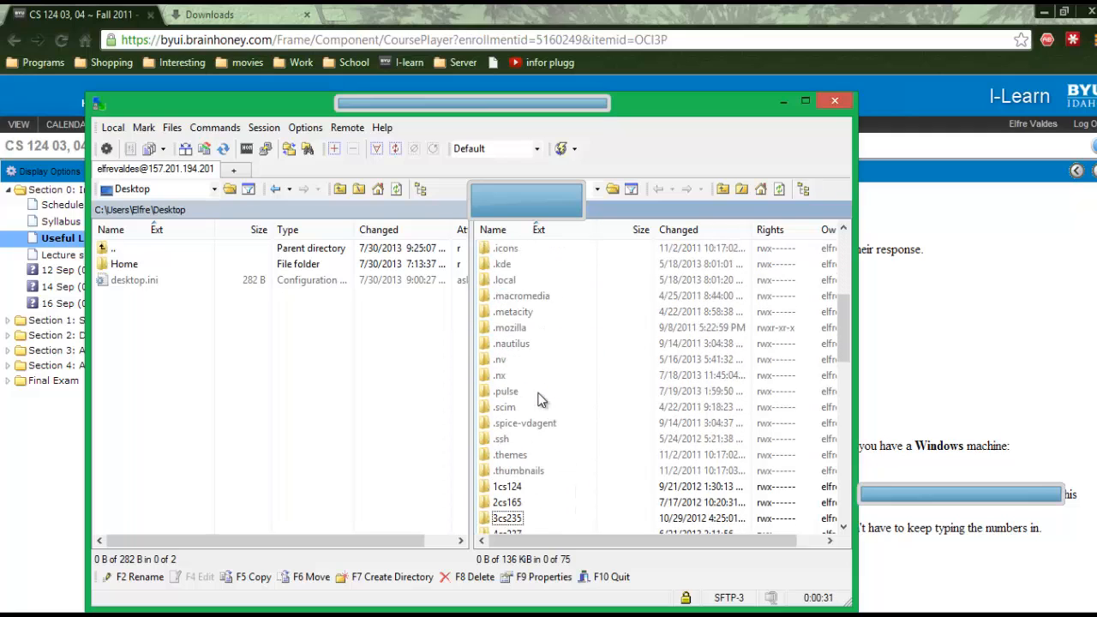
{"action": "key", "text": "Down"}
{"action": "key", "text": "Up"}
{"action": "key", "text": "Up"}
{"action": "key", "text": "Up"}
{"action": "key", "text": "Return"}
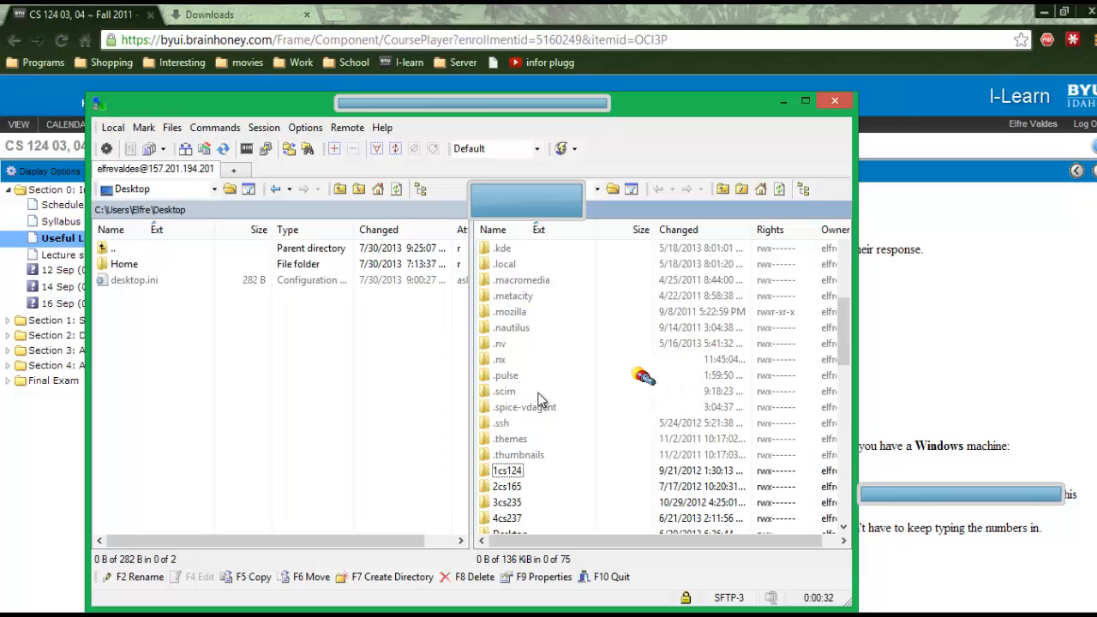
- Open the 1asgn folder to list the assignment files, then close WinSCP
{"action": "key", "text": "Down"}
{"action": "key", "text": "Down"}
{"action": "key", "text": "Up"}
{"action": "key", "text": "Return"}
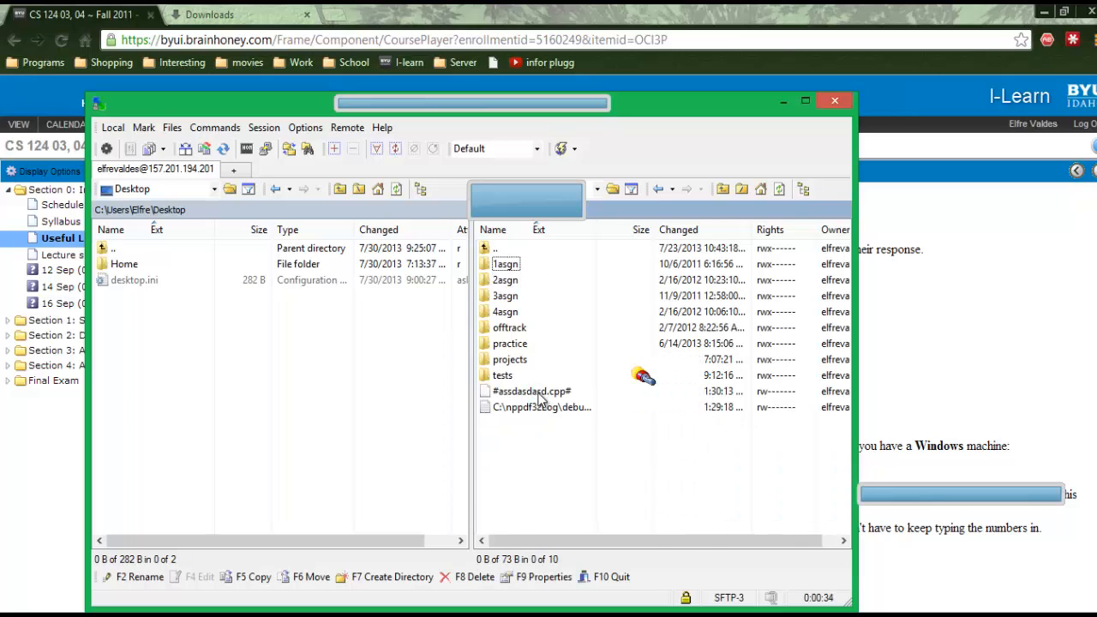
{"action": "key", "text": "Down"}
{"action": "key", "text": "Up"}
{"action": "key", "text": "Down"}
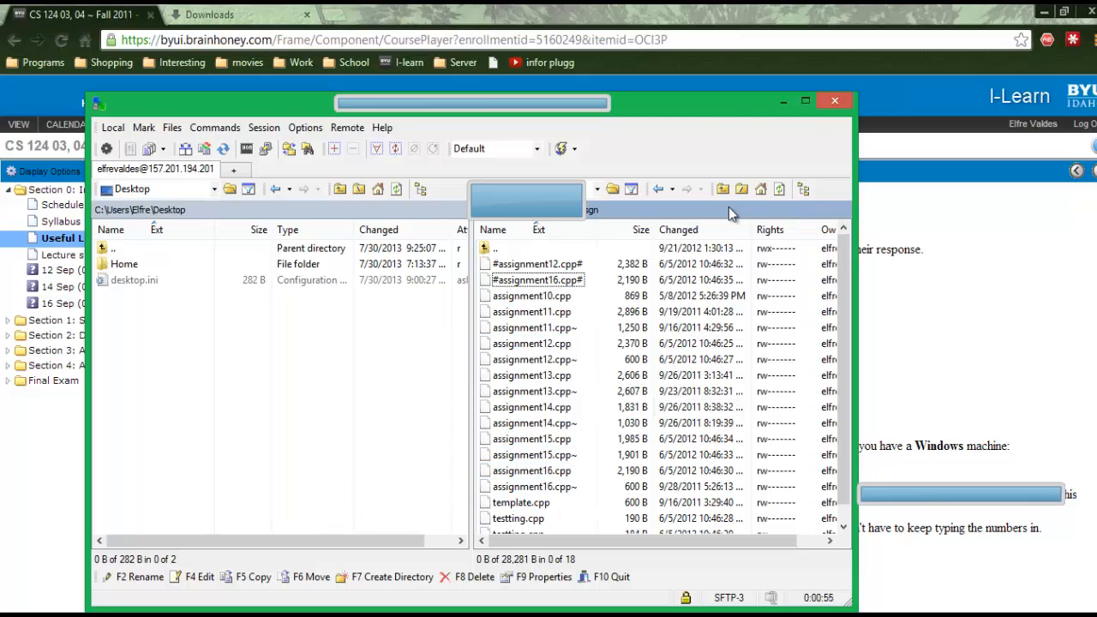
{"action": "left_click", "coordinate": [836, 101]}
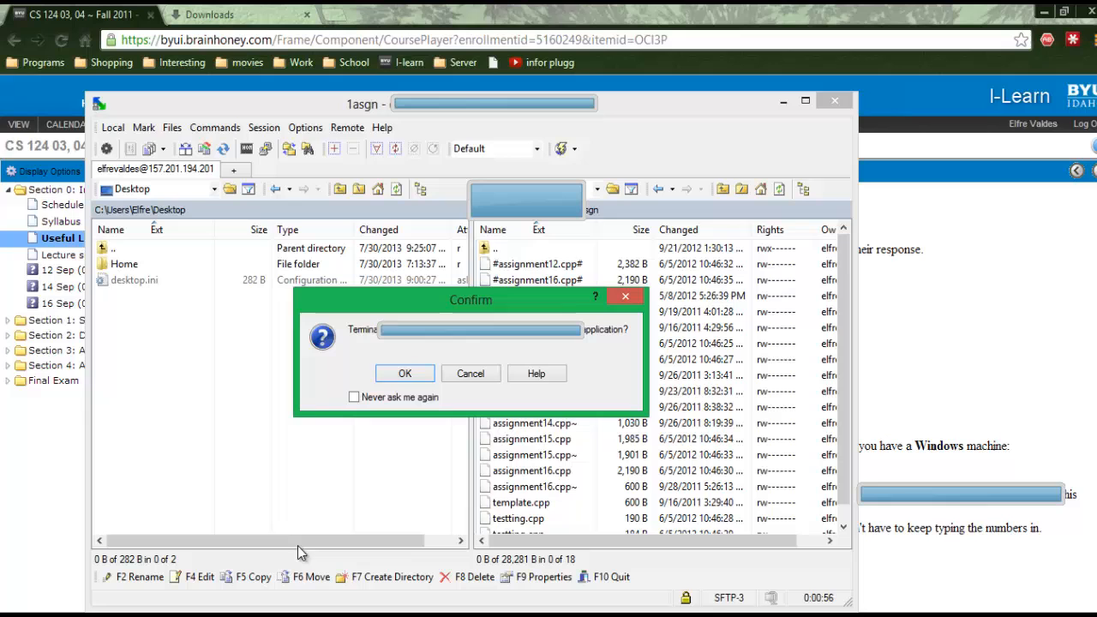
- Close WinSCP and open DAEMON Tools Lite with the media news panel hidden
{"action": "left_click", "coordinate": [426, 380]}
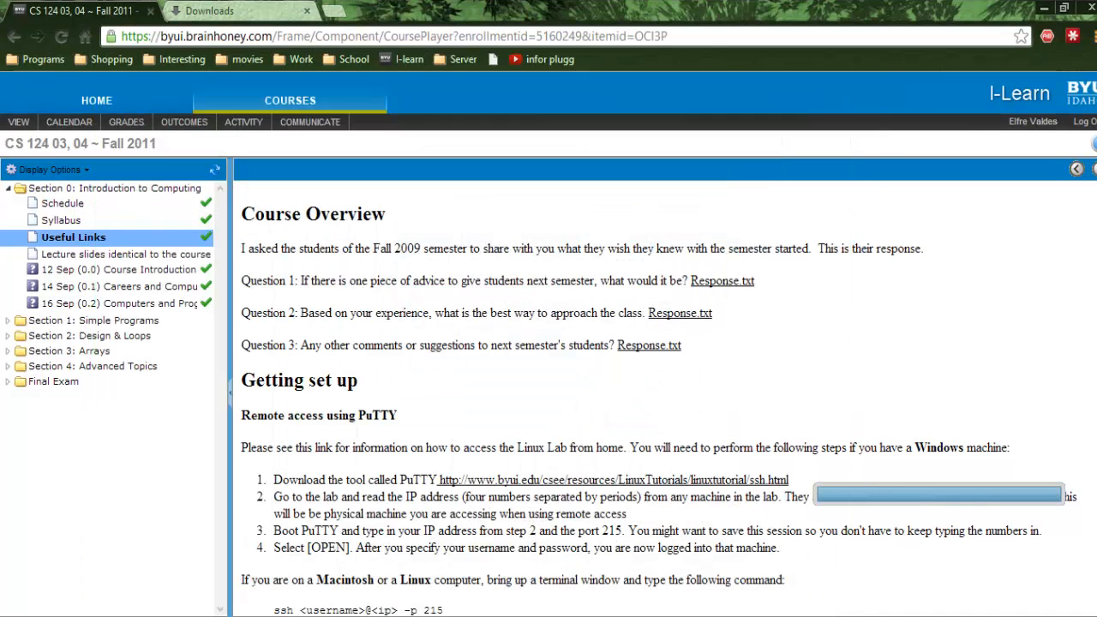
{"action": "left_click", "coordinate": [446, 616]}
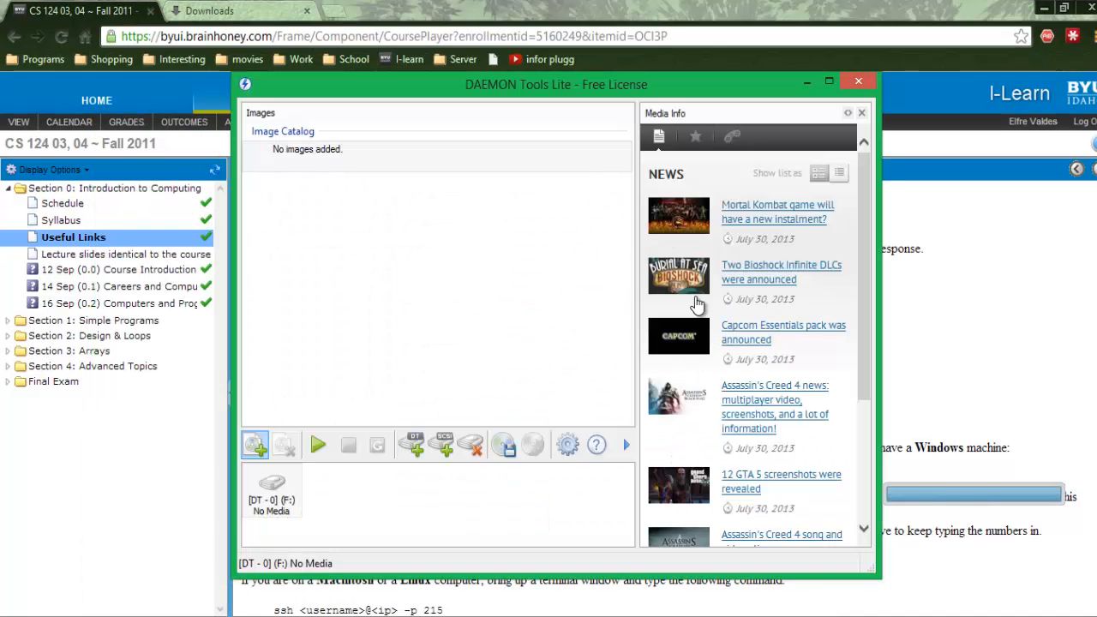
{"action": "left_click", "coordinate": [862, 112]}
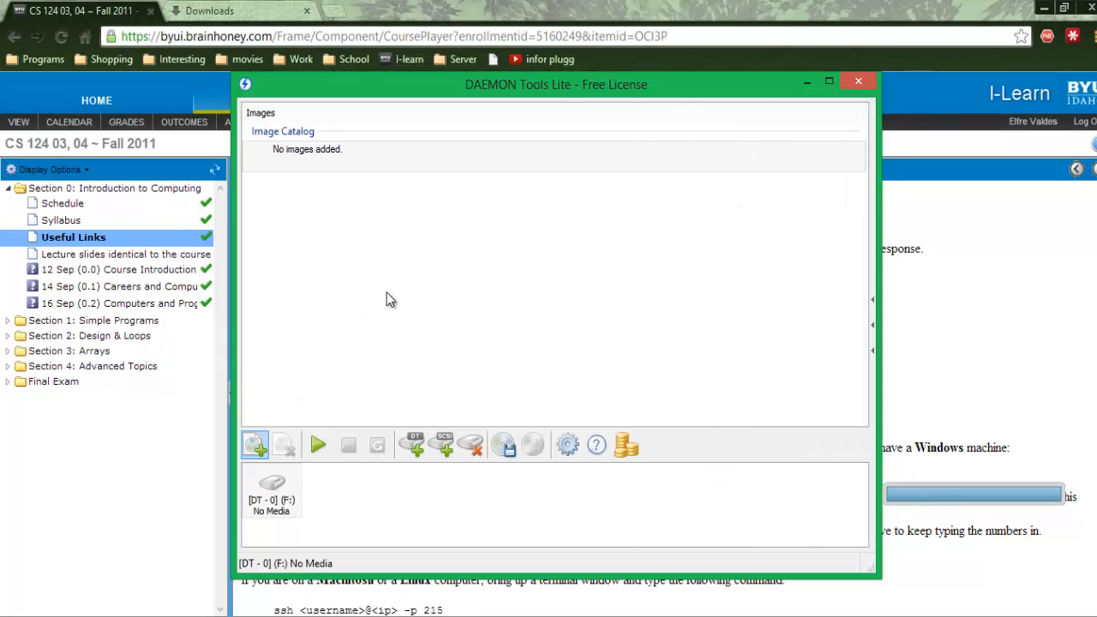
- Add vs2012_pro_enu.iso from Downloads to the image catalog and mount it as drive F:
{"action": "left_click", "coordinate": [255, 446]}
{"action": "left_click", "coordinate": [353, 228]}
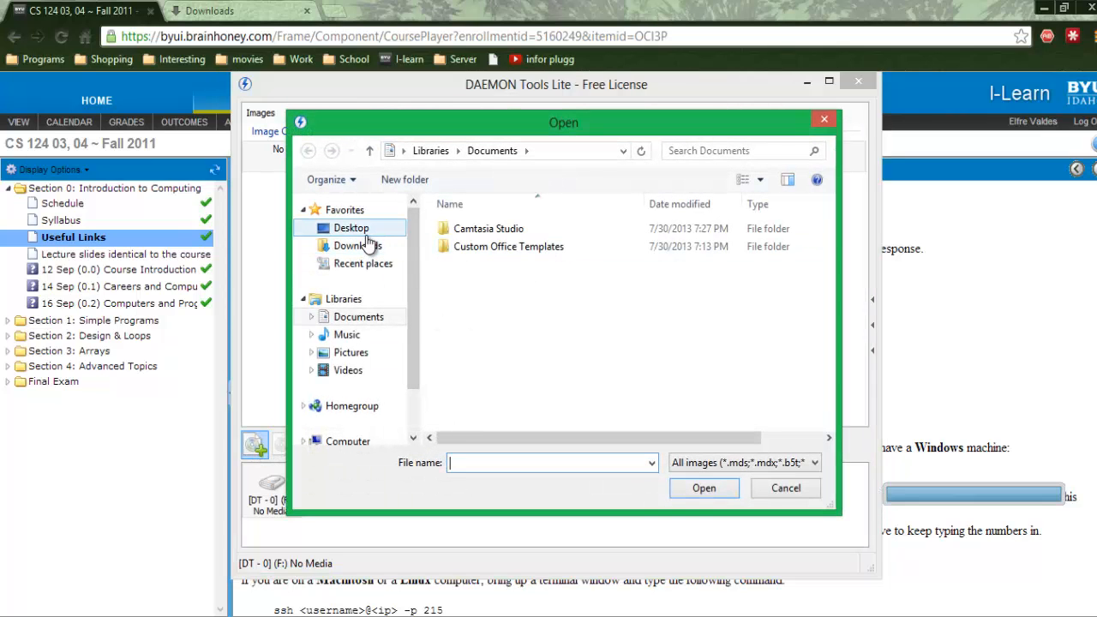
{"action": "scroll", "coordinate": [564, 378], "scroll_direction": "down", "scroll_amount": 1}
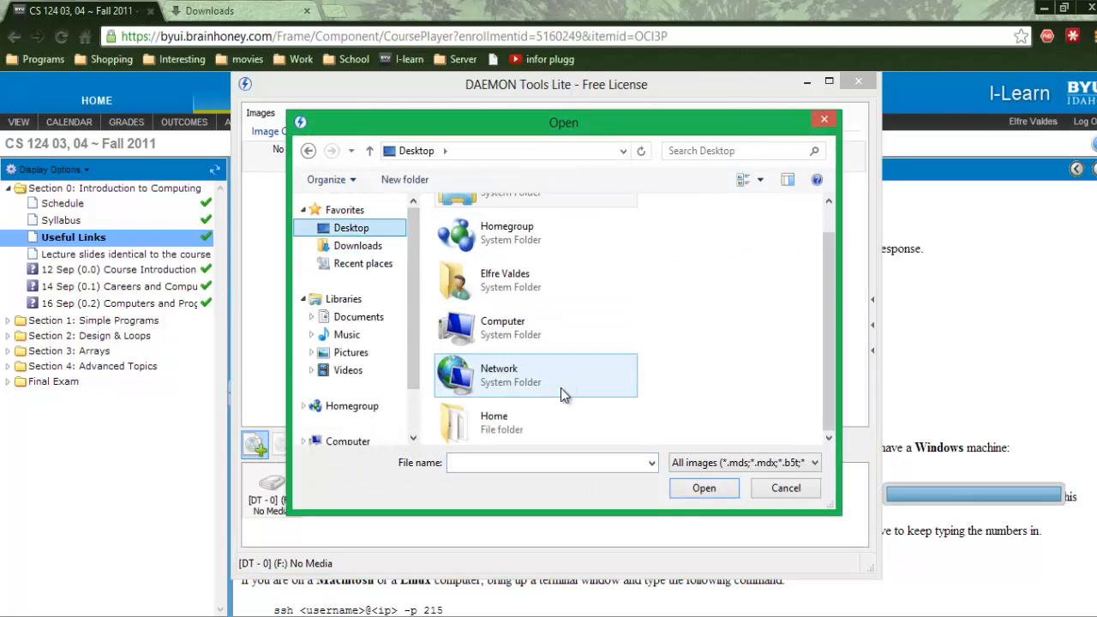
{"action": "double_click", "coordinate": [530, 422]}
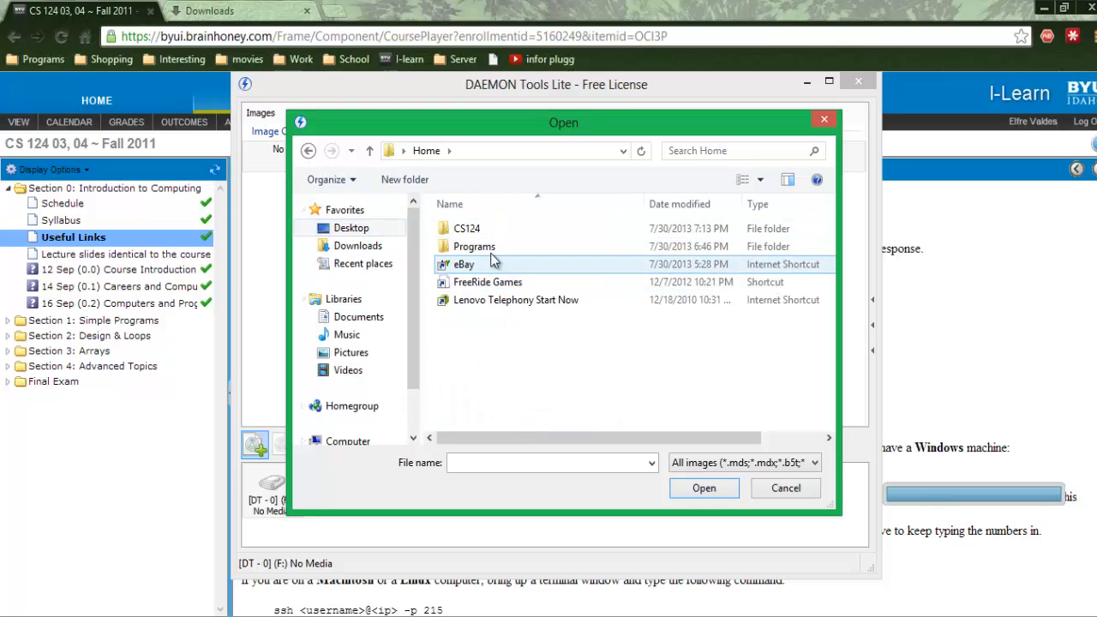
{"action": "left_click", "coordinate": [495, 255]}
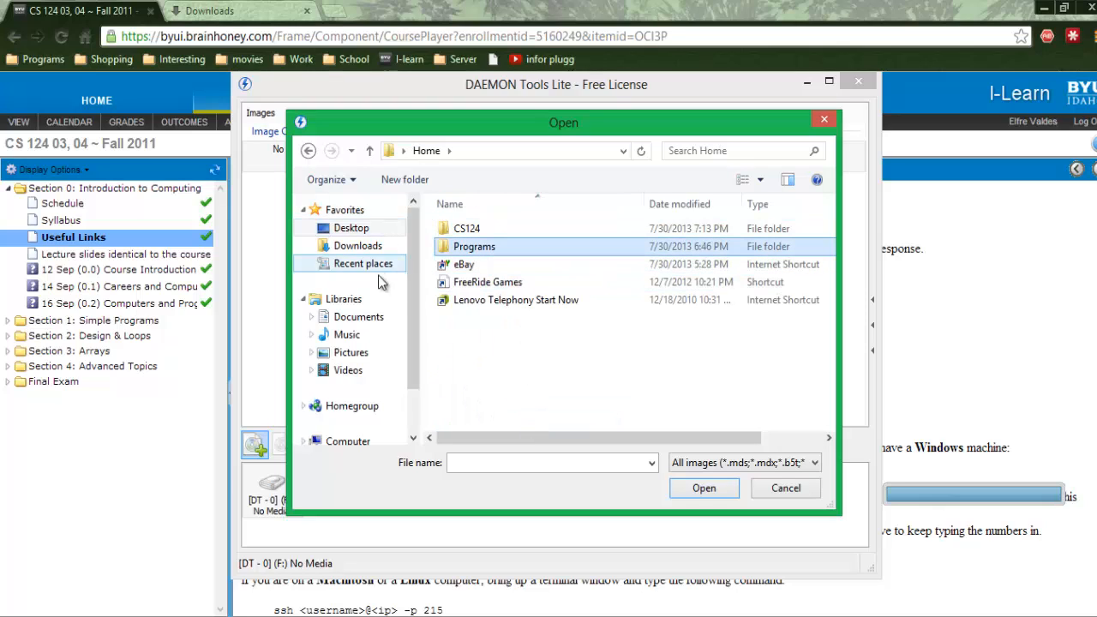
{"action": "left_click", "coordinate": [377, 249]}
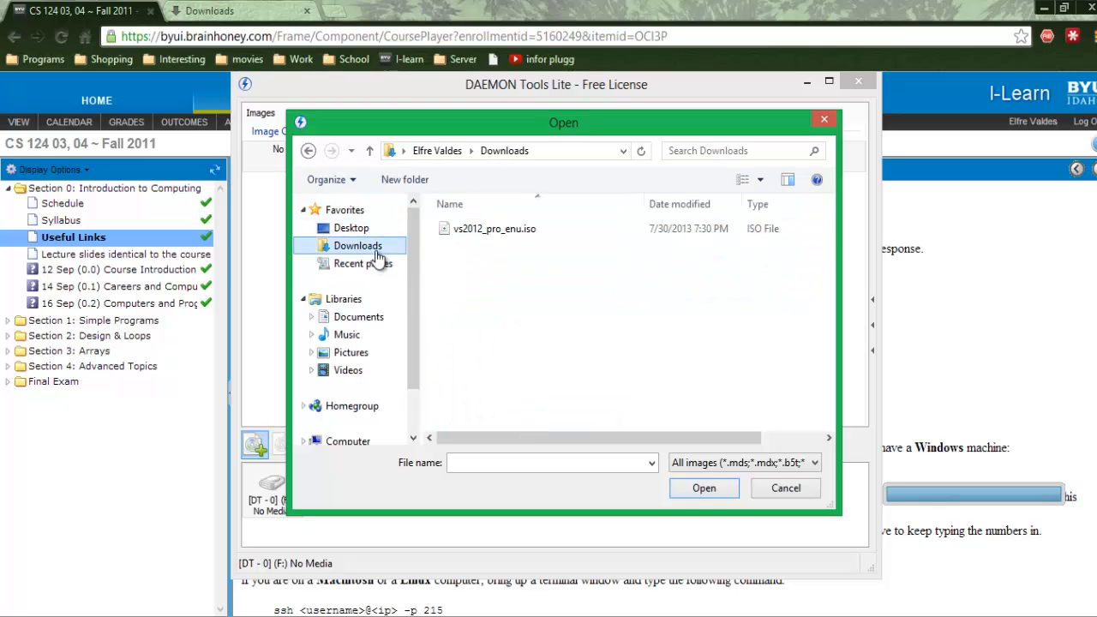
{"action": "left_click", "coordinate": [523, 230]}
{"action": "left_click", "coordinate": [724, 493]}
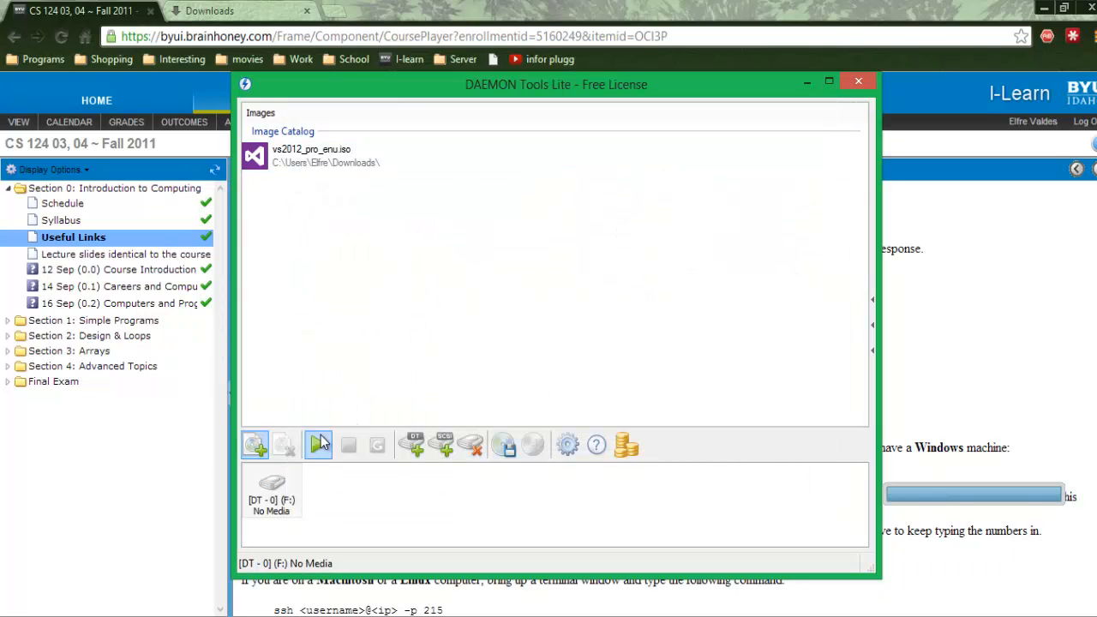
{"action": "left_click", "coordinate": [310, 168]}
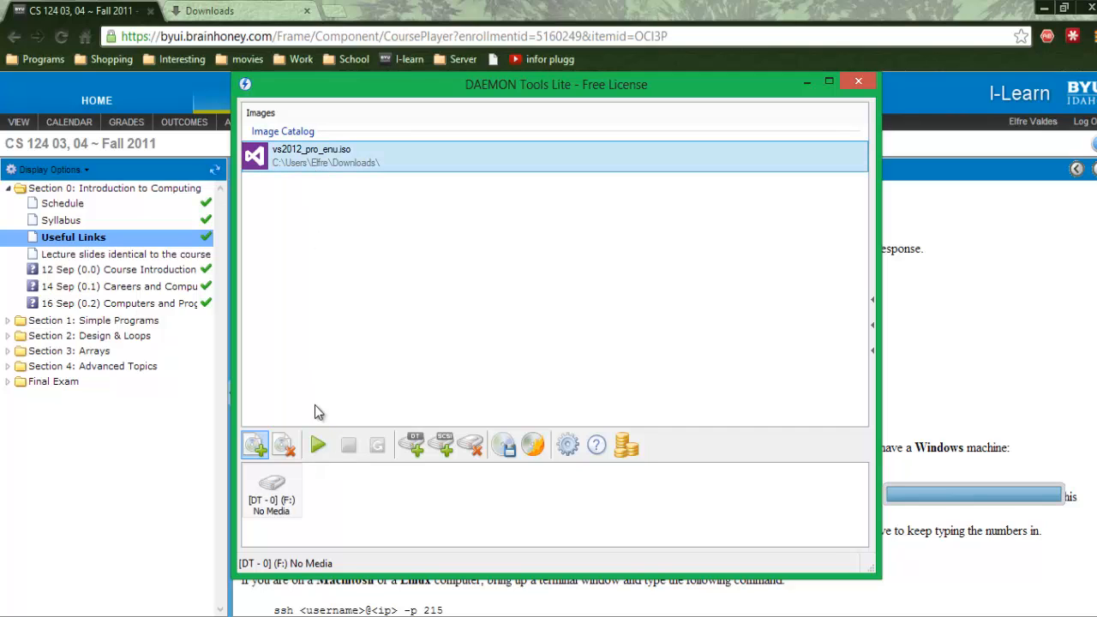
{"action": "left_click", "coordinate": [317, 445]}
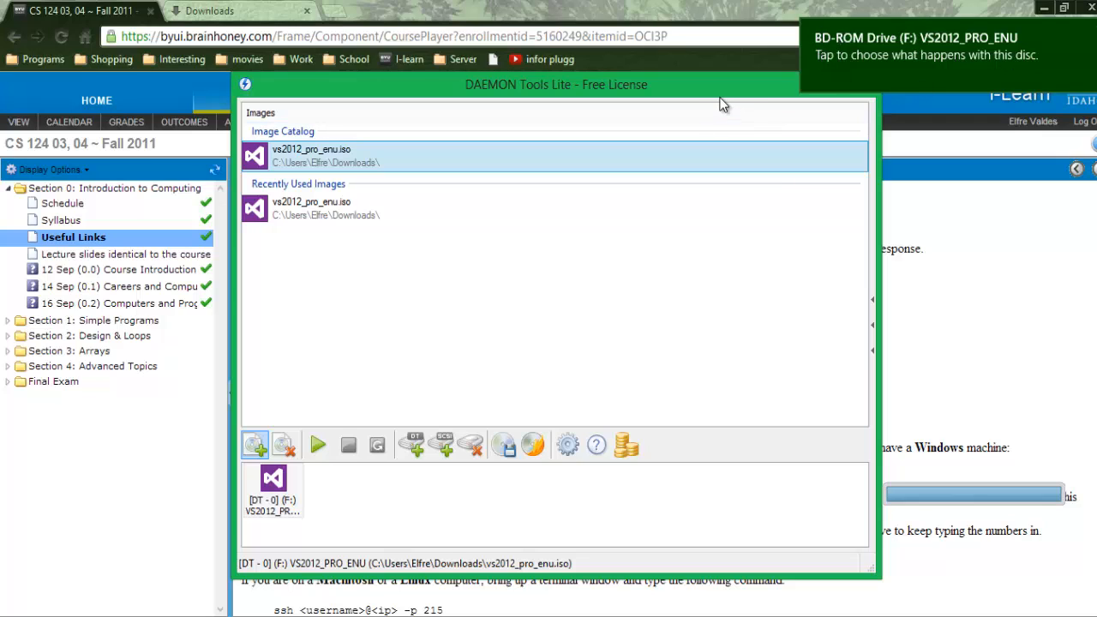
- Launch the Visual Studio installer vs_professional.exe from the mounted disc
{"action": "left_click_drag", "start_coordinate": [788, 96], "coordinate": [765, 139]}
{"action": "left_click", "coordinate": [784, 126]}
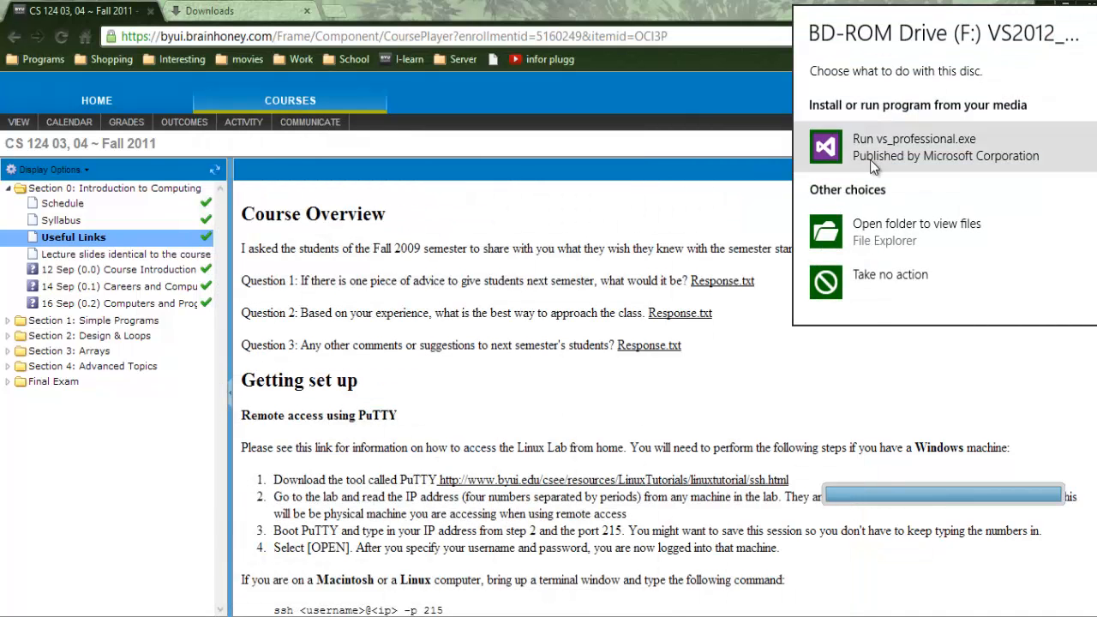
{"action": "left_click", "coordinate": [887, 148]}
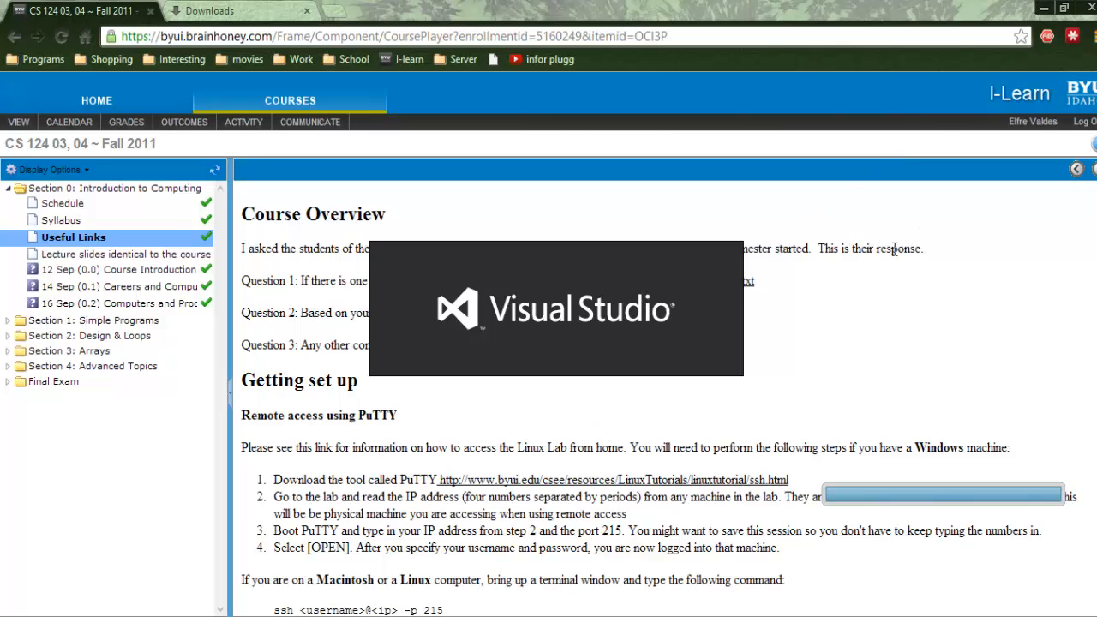
{"action": "left_click", "coordinate": [1044, 9]}
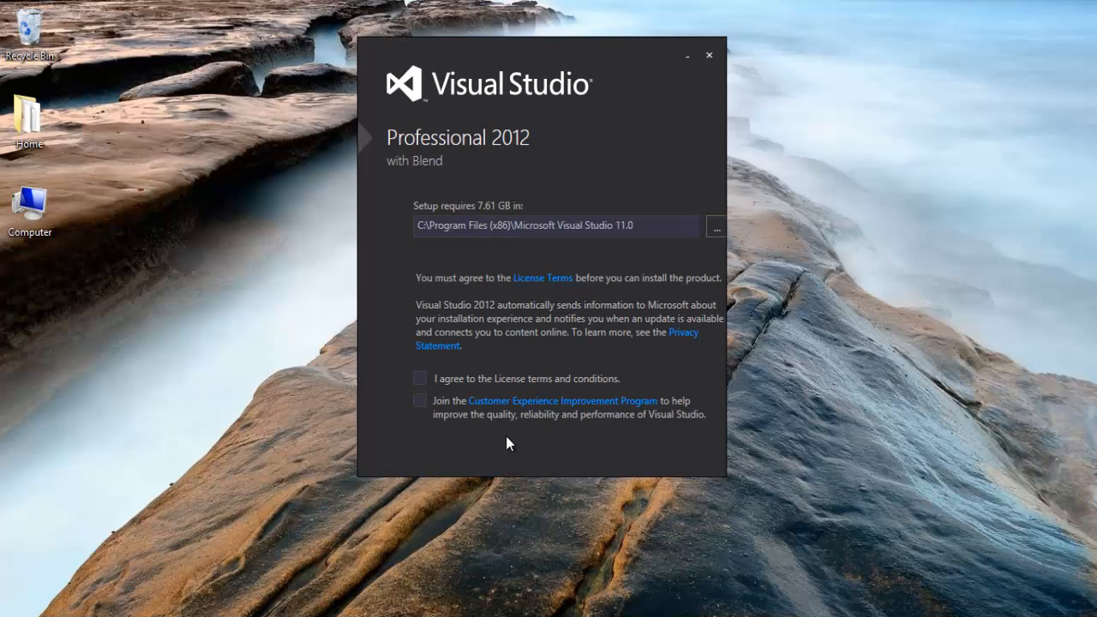
- Accept the license terms and install Visual Studio Professional 2012 with all optional features
{"action": "left_click", "coordinate": [418, 380]}
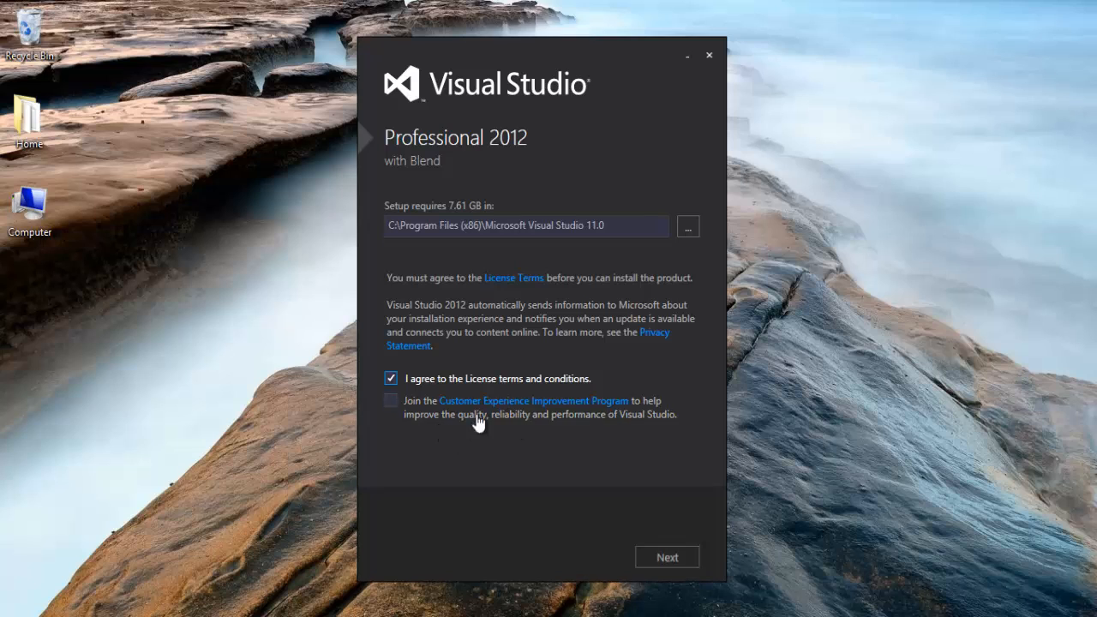
{"action": "left_click", "coordinate": [656, 557]}
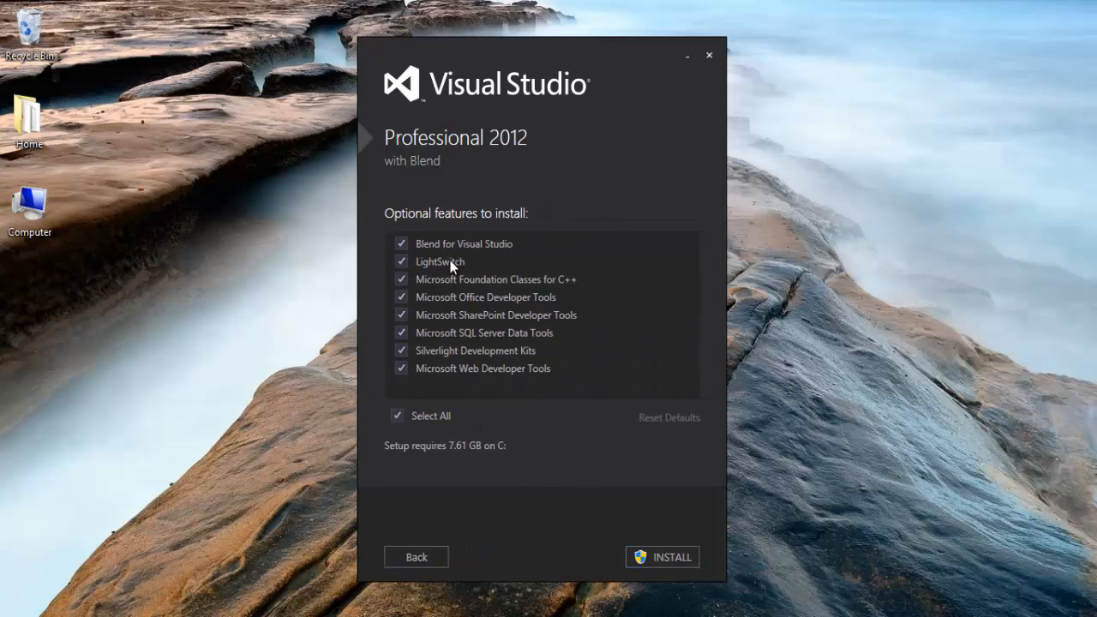
{"action": "left_click", "coordinate": [663, 566]}
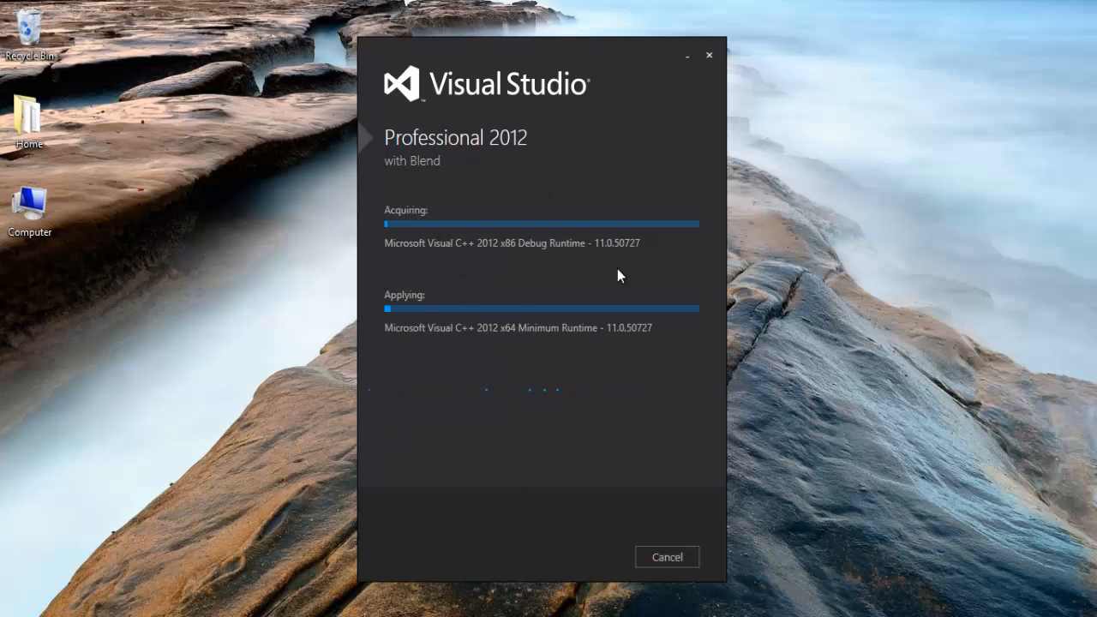